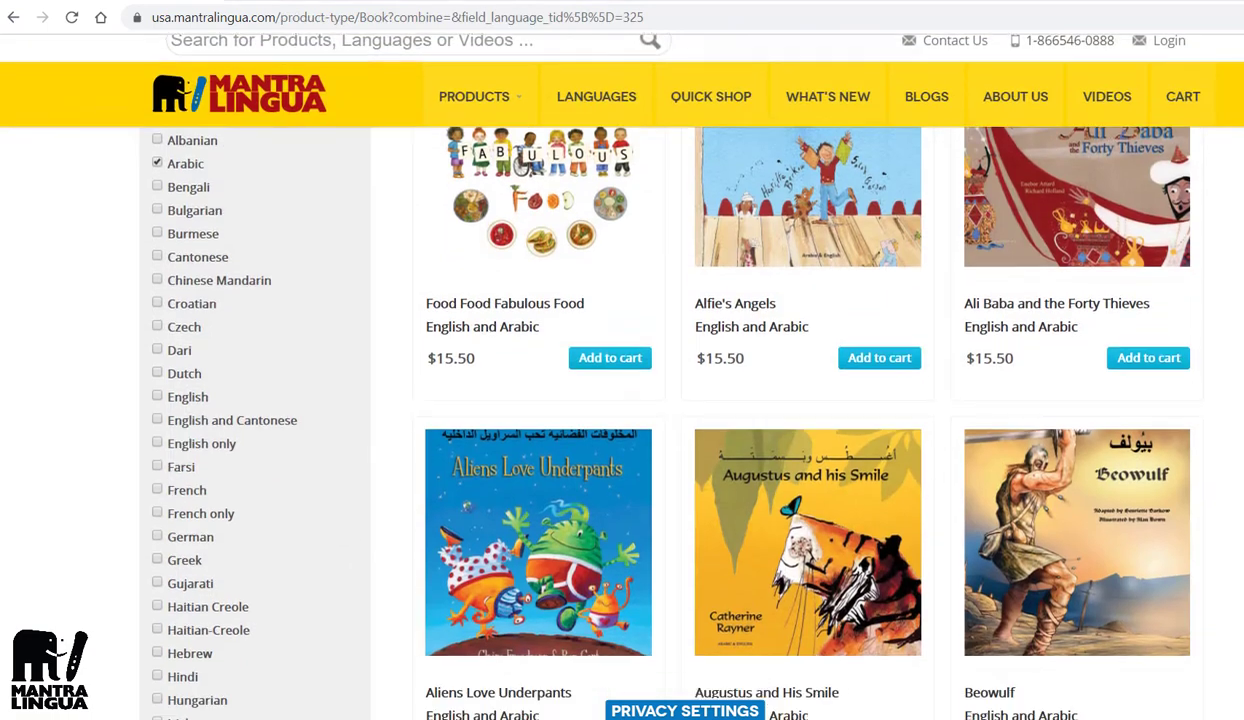
Step: Scroll down through the Mantra Lingua book product listings
scroll(700, 400, "down", 2)
scroll(700, 400, "down", 4)
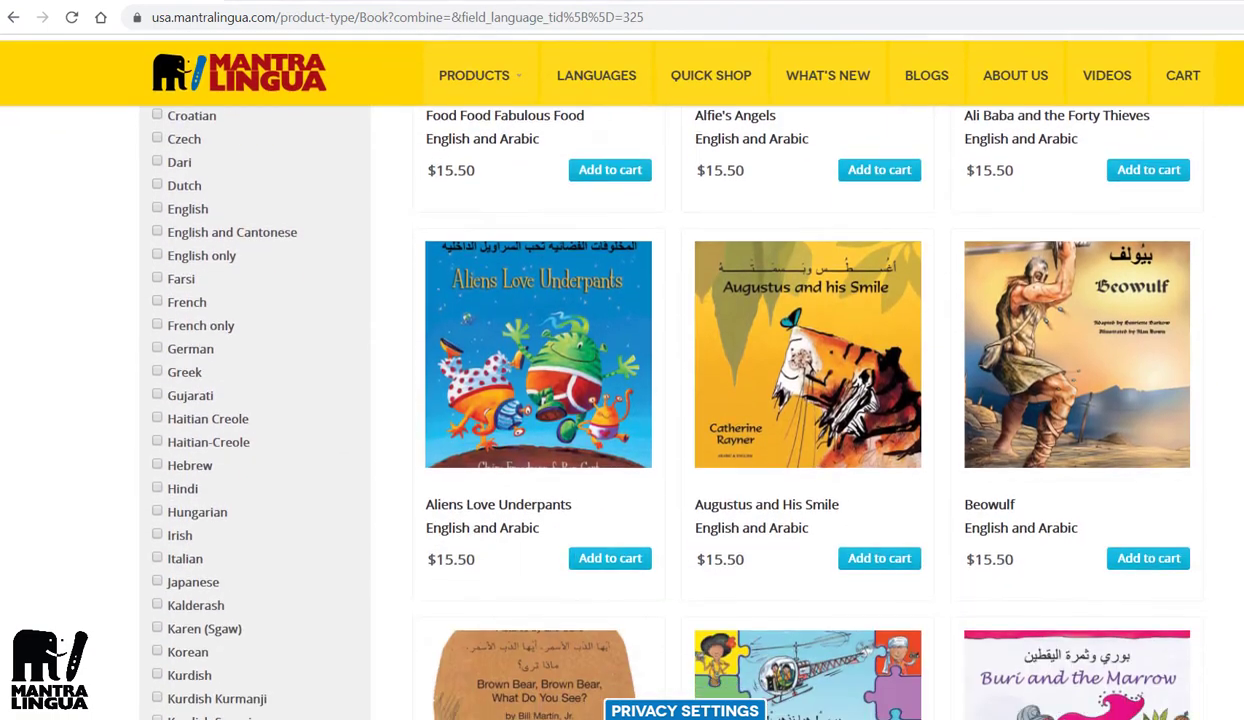
scroll(700, 400, "down", 4)
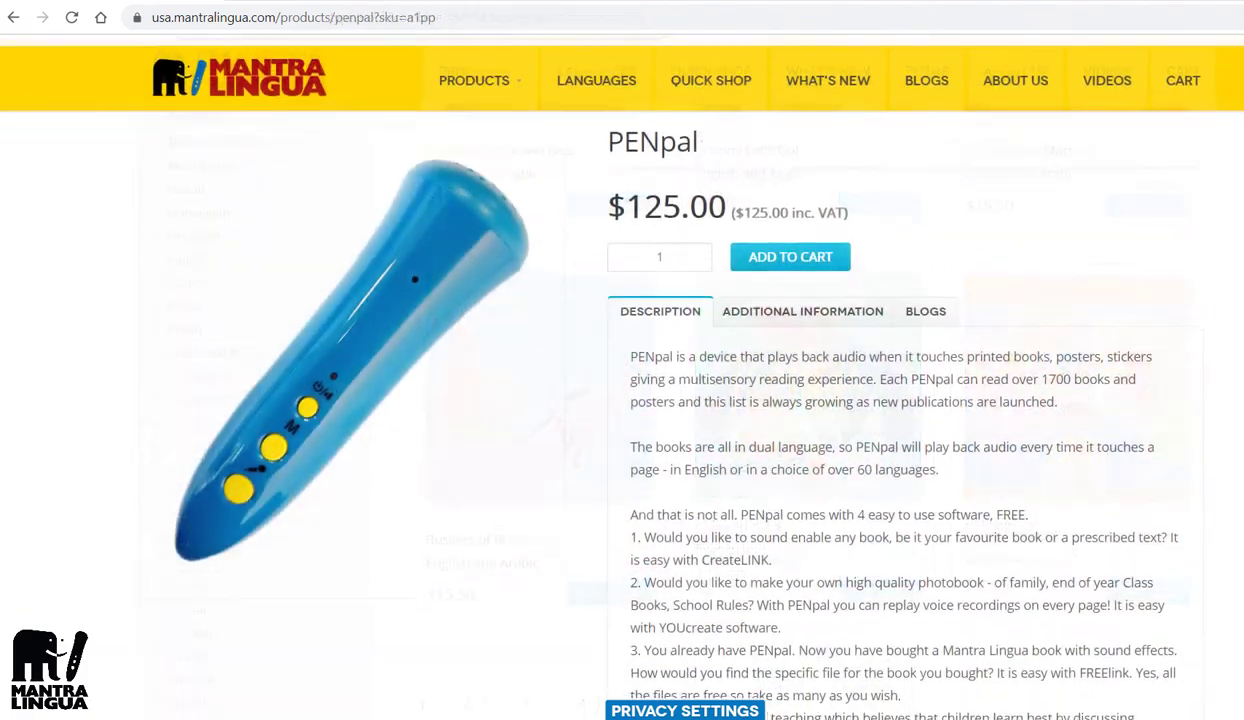
scroll(620, 400, "down", 2)
scroll(620, 400, "down", 1)
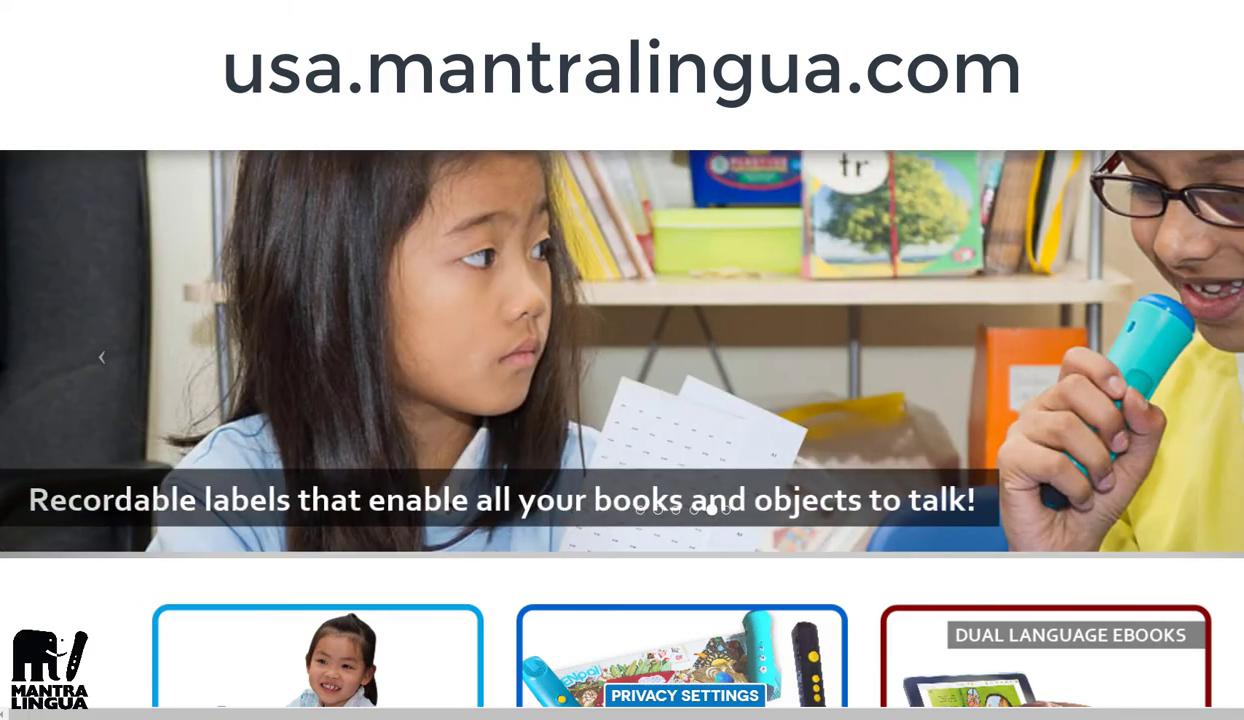
Step: Open the FREELINK card under Products > Software and scroll to its download options
mouse_move(462, 122)
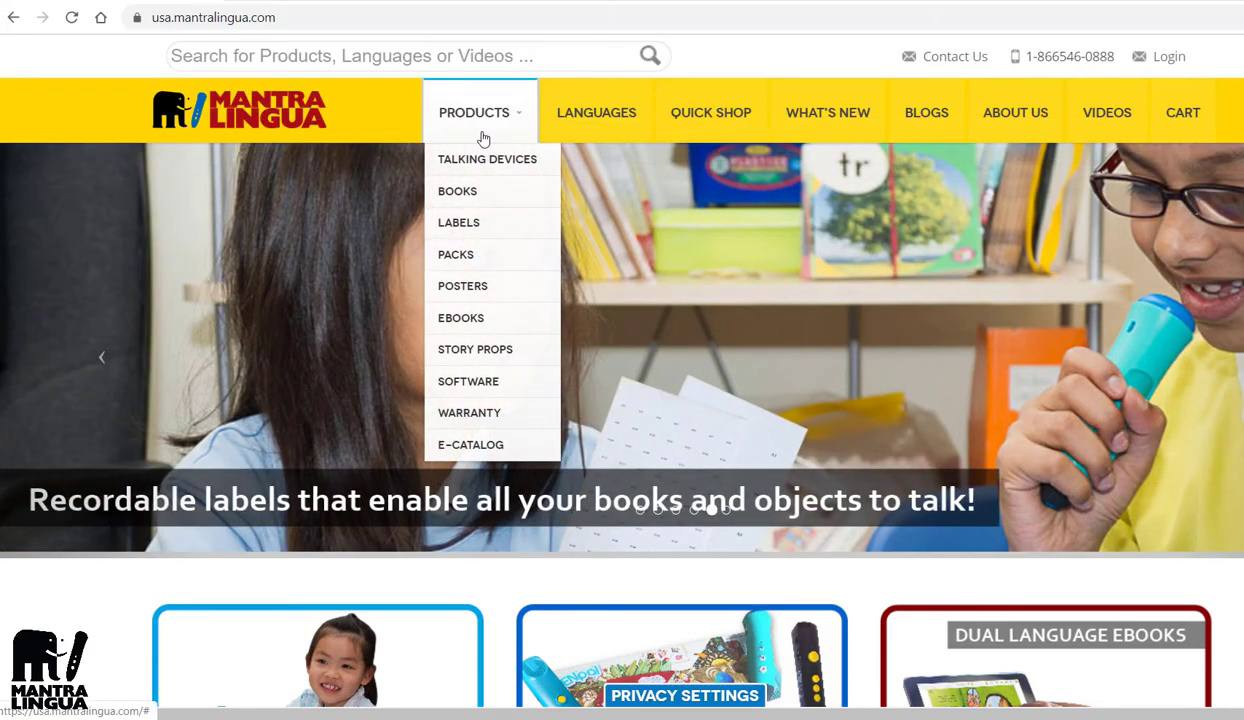
left_click(456, 386)
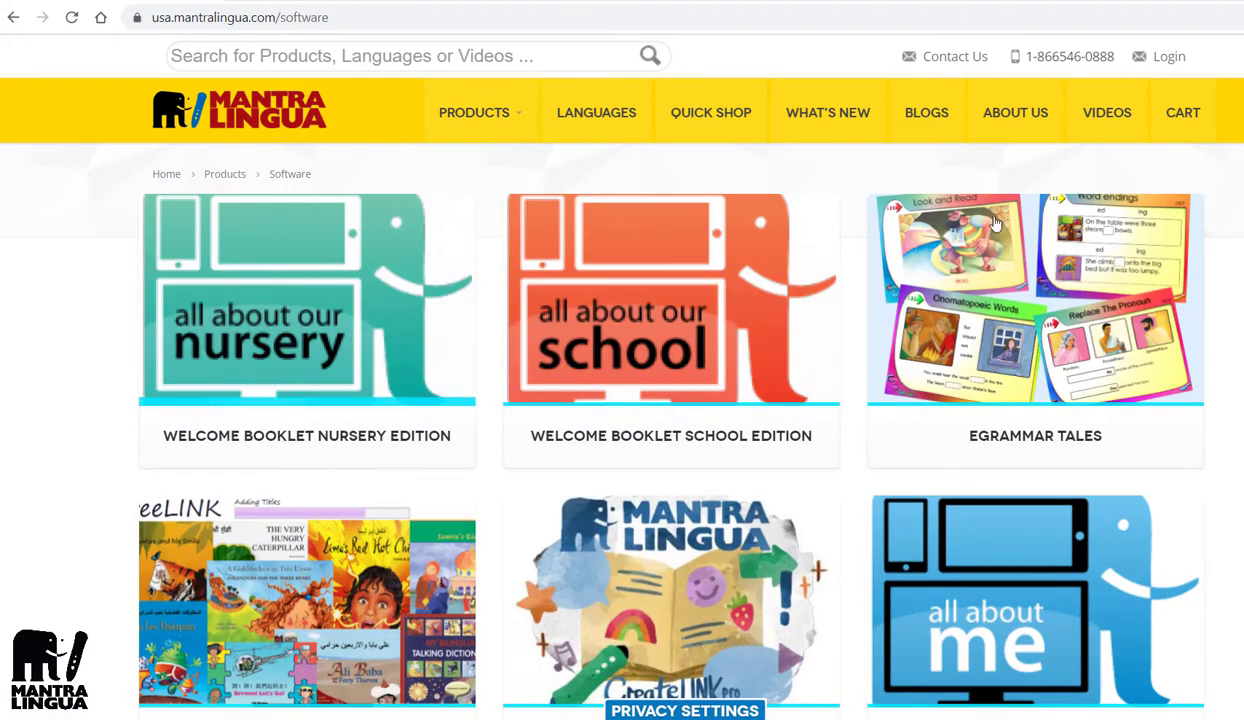
scroll(934, 270, "down", 2)
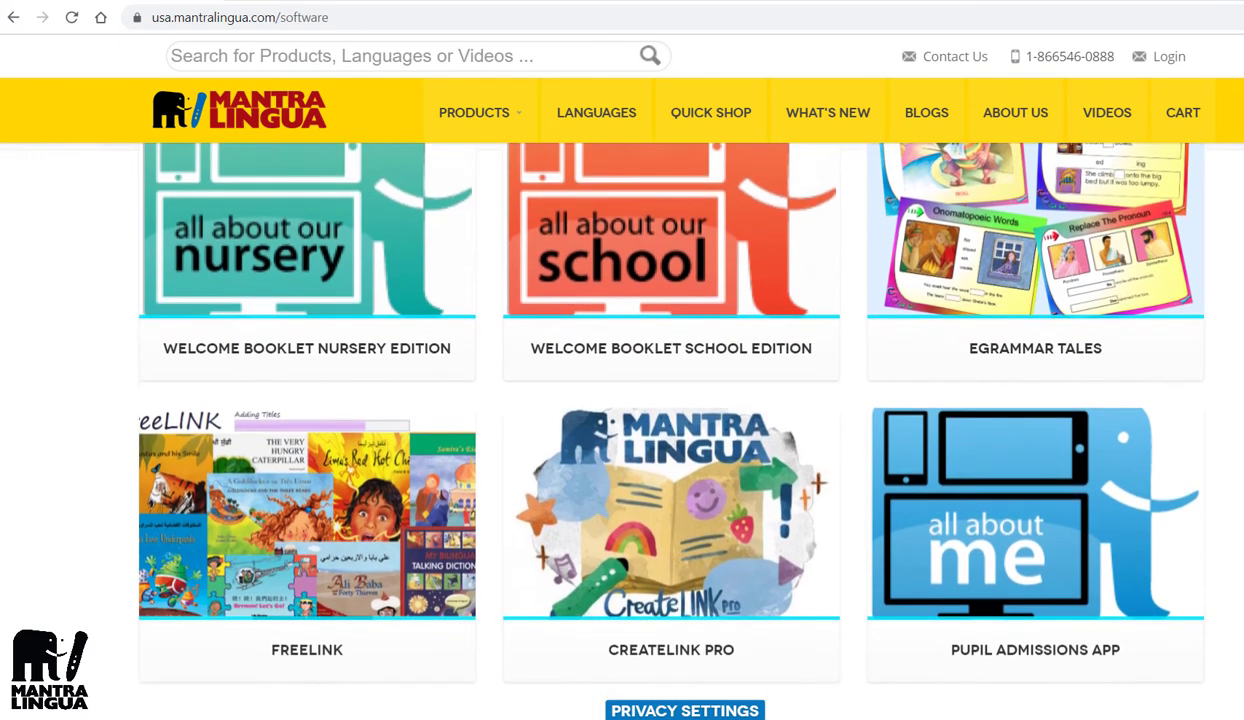
left_click(256, 482)
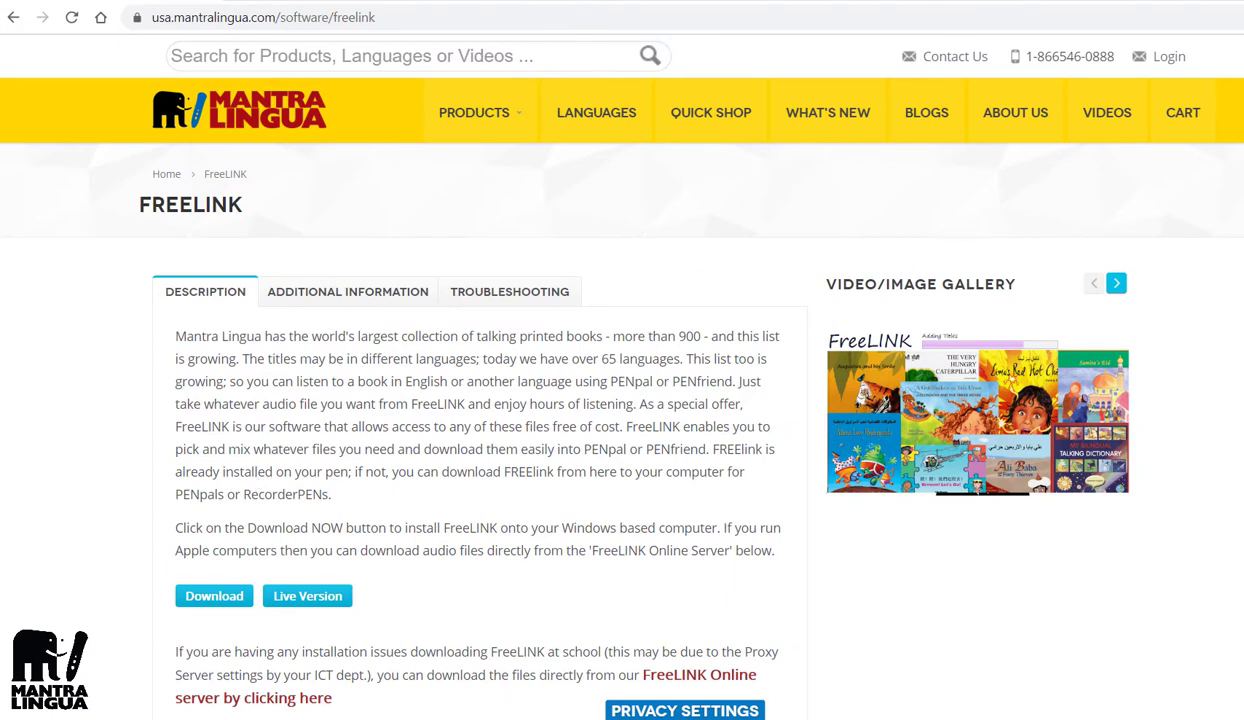
scroll(650, 400, "down", 2)
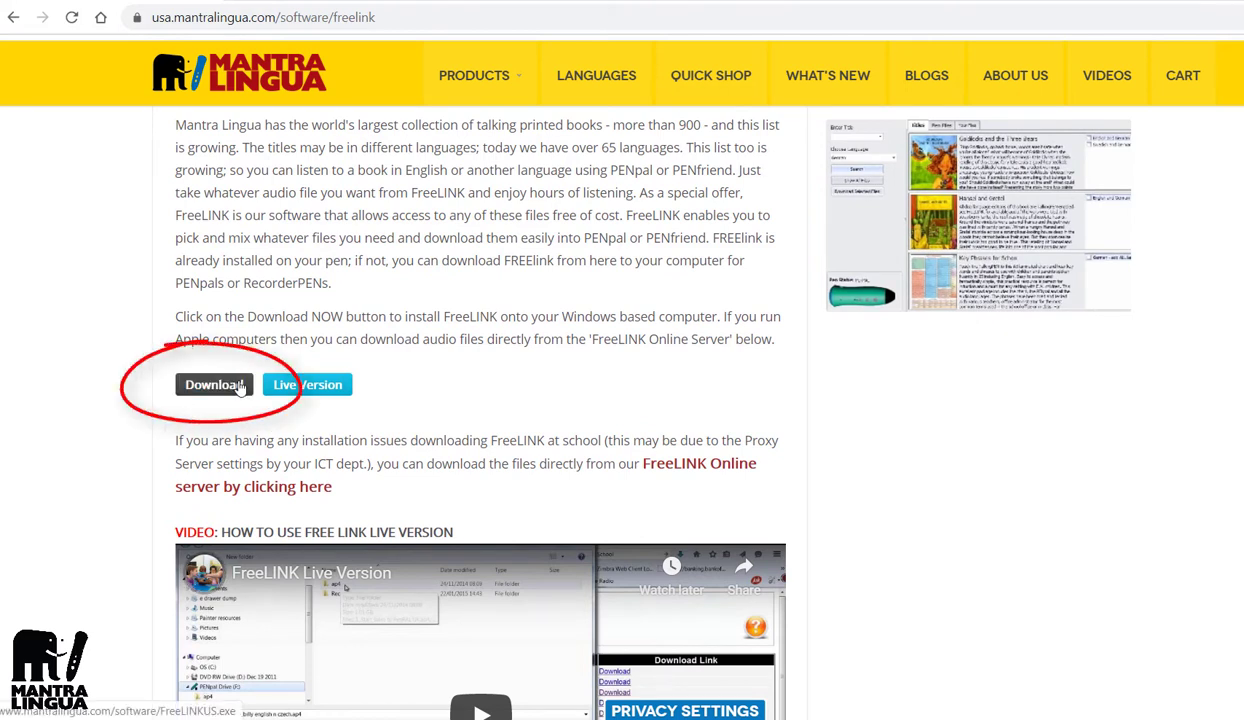
Step: Download the FreeLINKUS.exe installer from the FreeLINK page
left_click(240, 388)
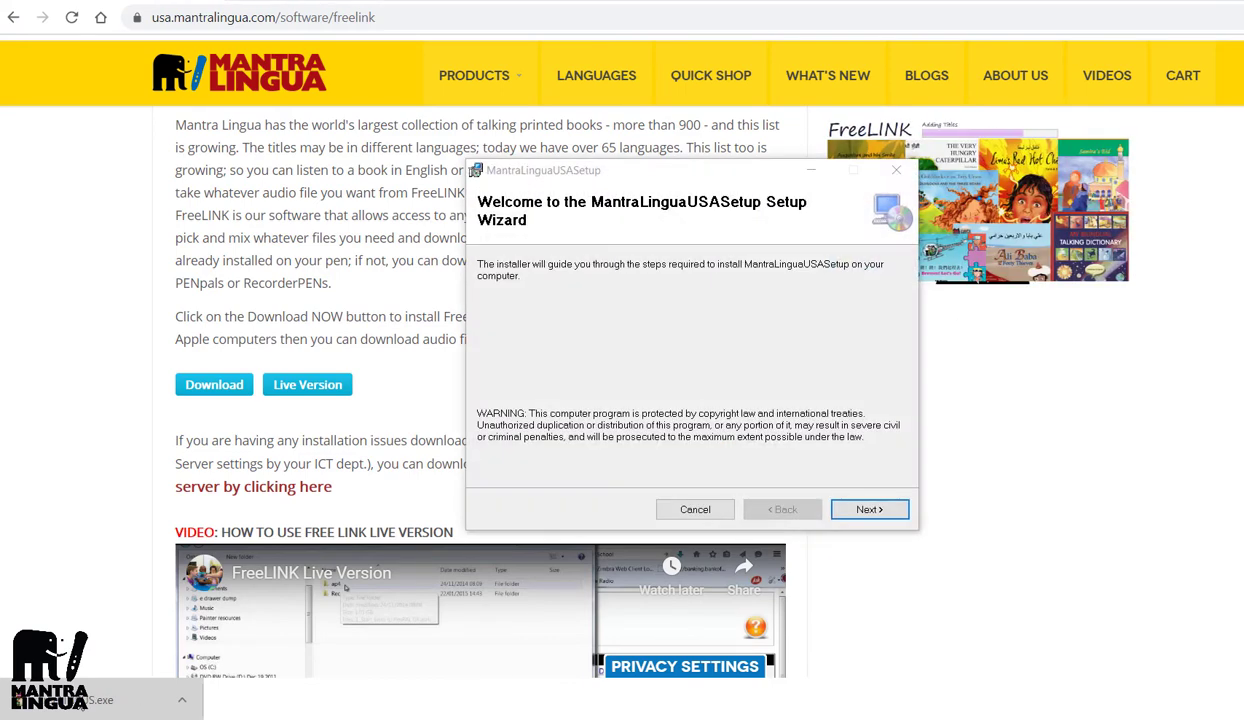
Step: Run MantraLinguaUSASetup with the default folder for everyone, then close the finished wizard
left_click(879, 510)
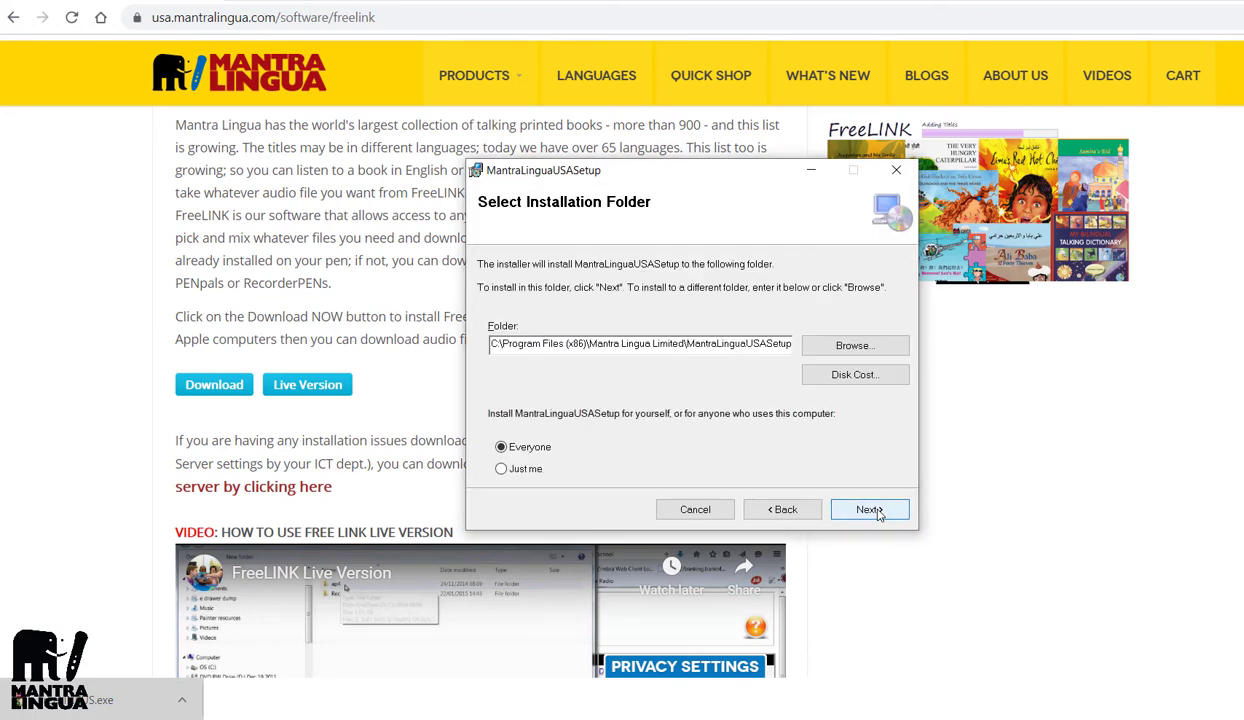
left_click(879, 512)
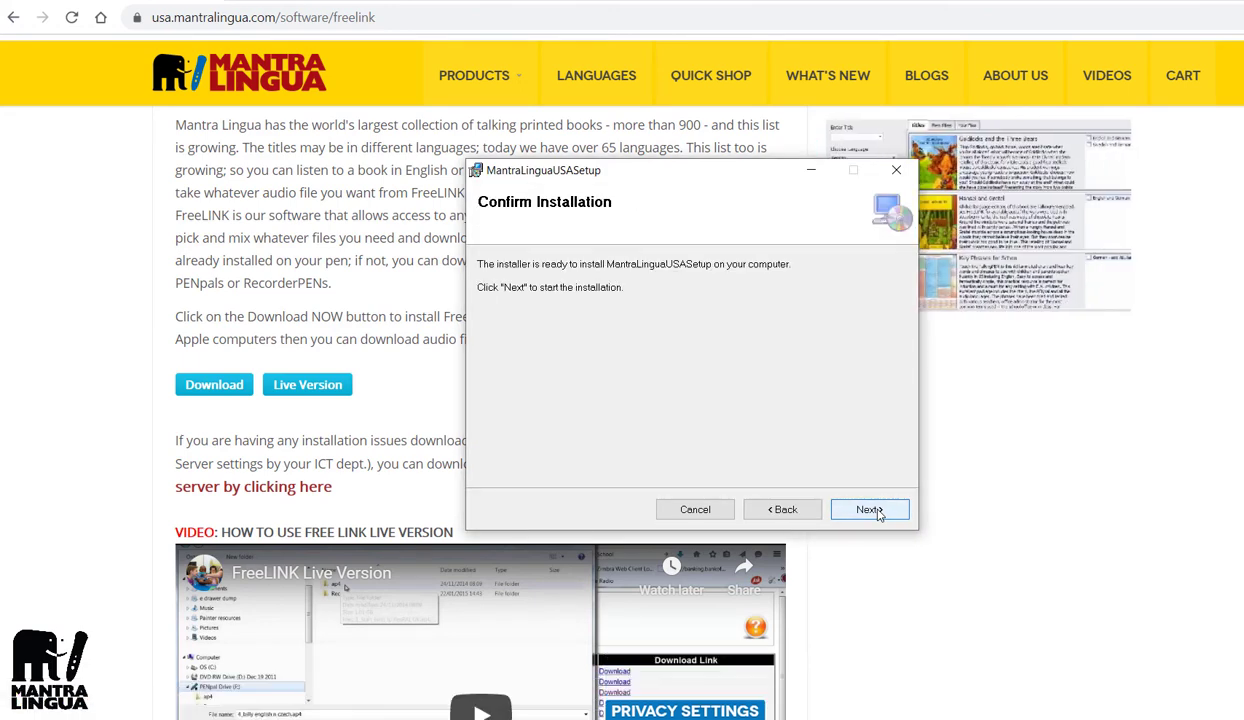
left_click(870, 510)
left_click(878, 512)
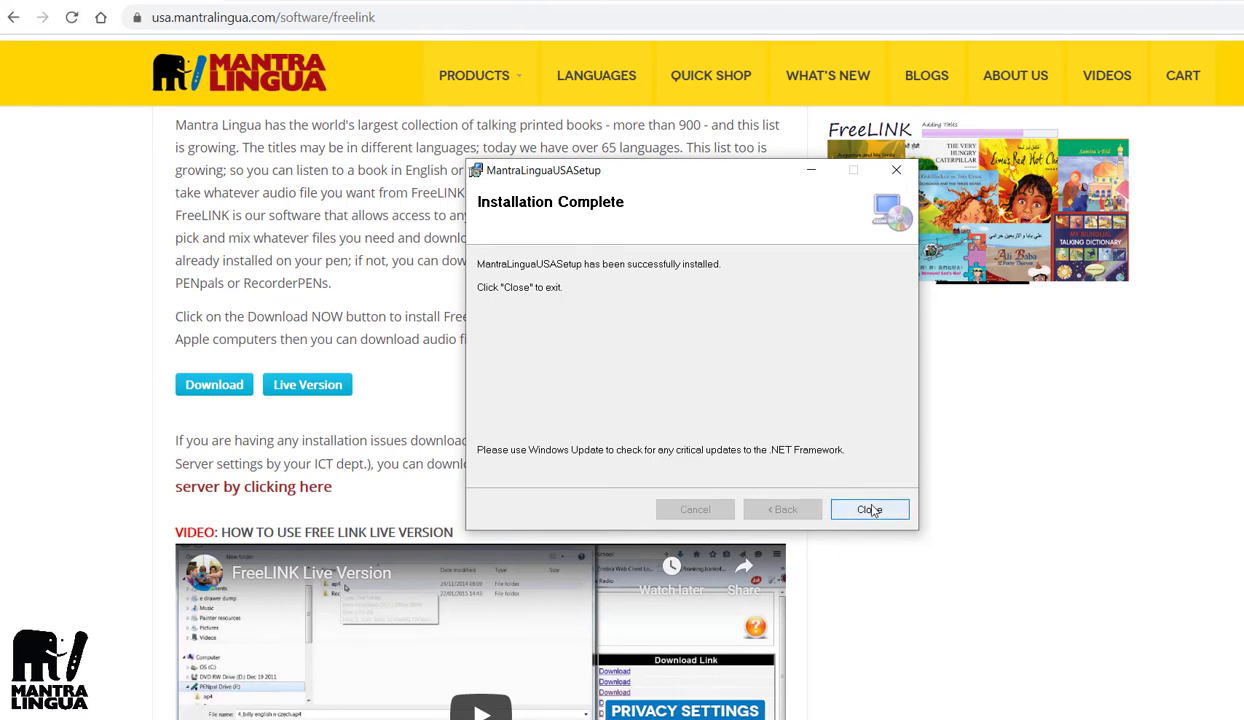
left_click(869, 511)
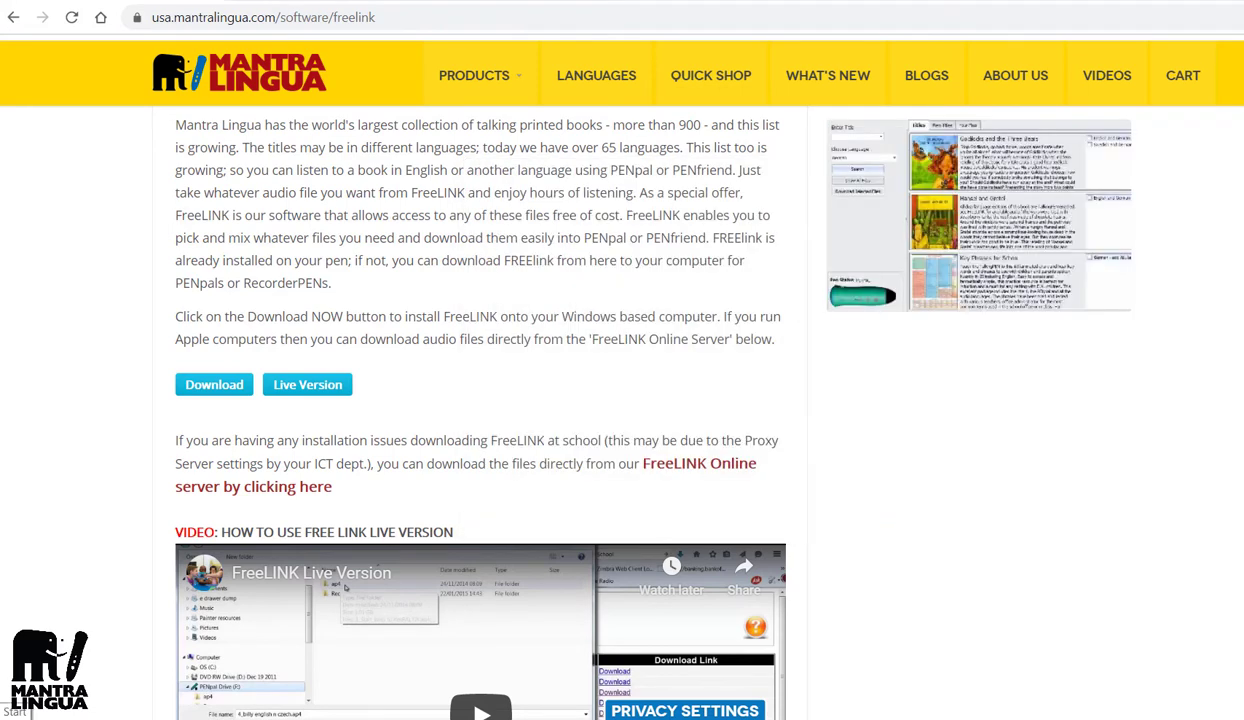
Step: Launch FreeLINK USA from Recently added in the Start menu
key("super")
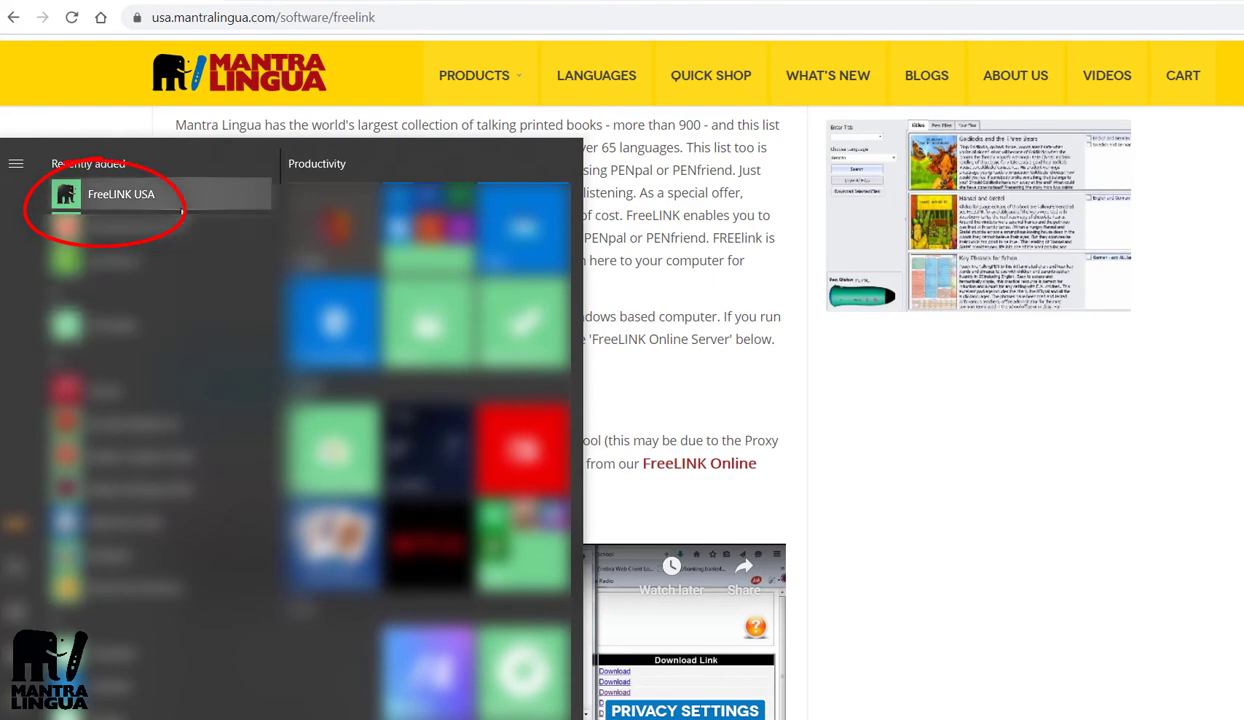
left_click(181, 200)
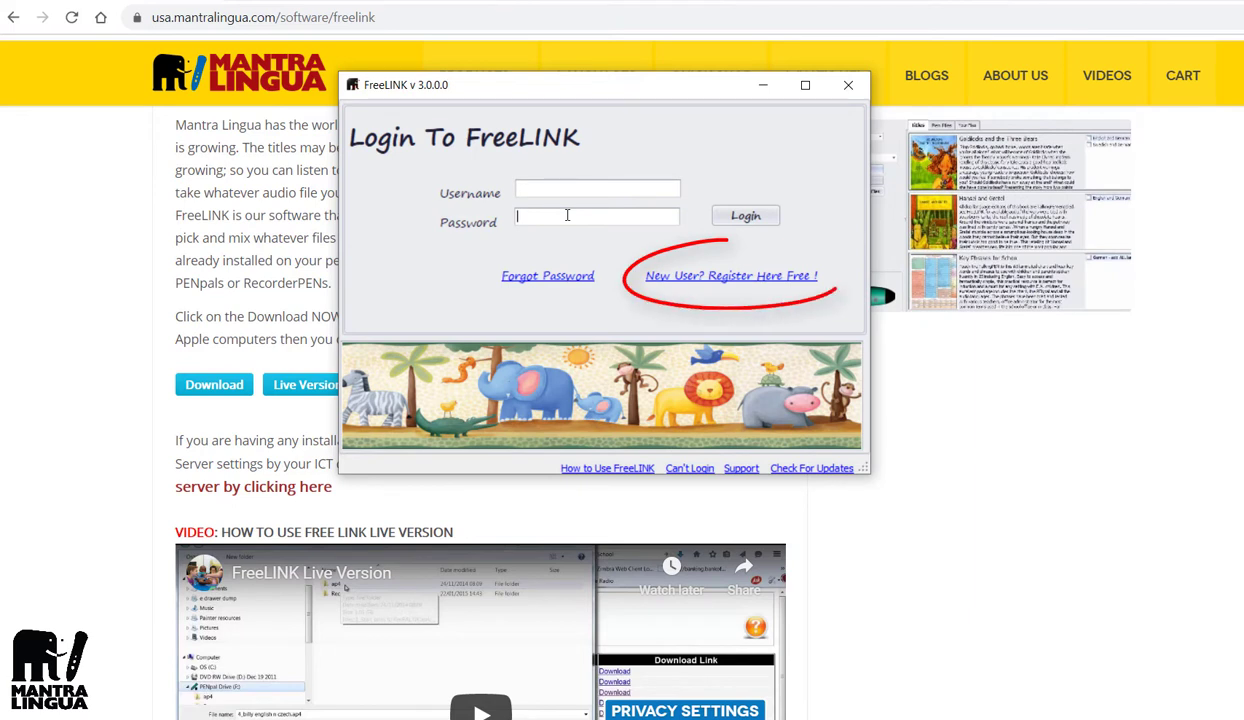
Step: Open the registration form and enter a username, password, confirmation and e-mail address
left_click(696, 283)
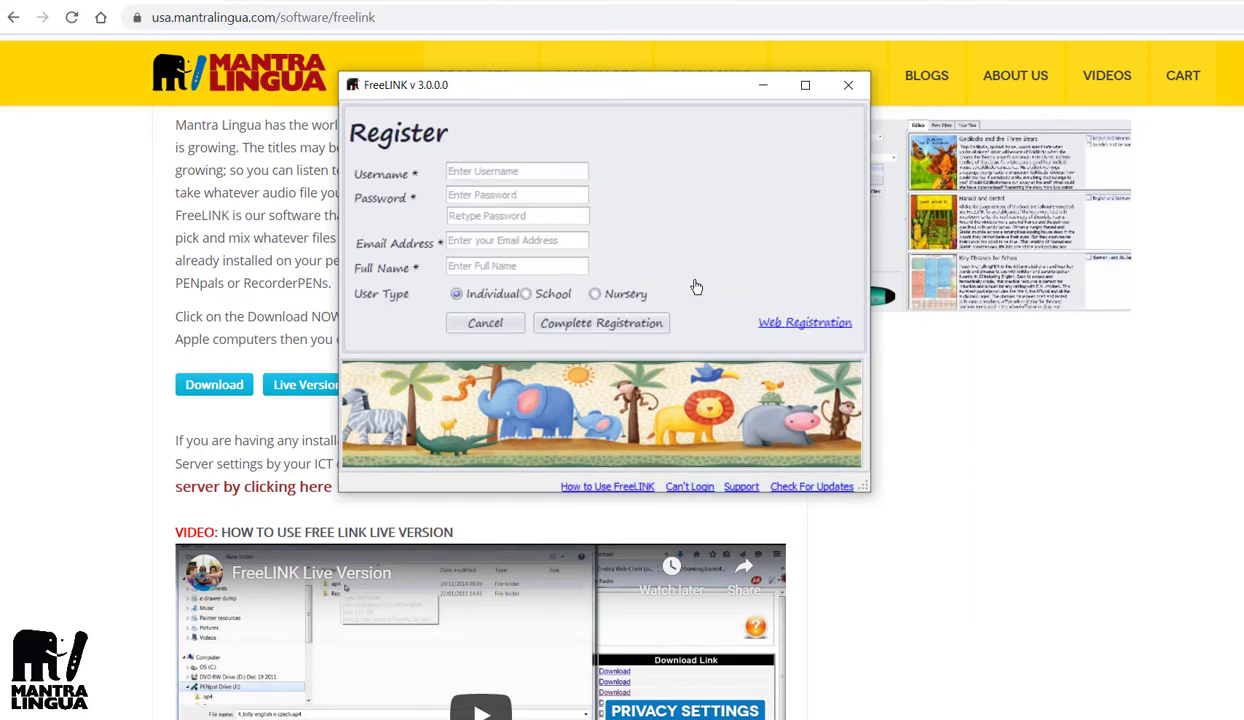
left_click(559, 172)
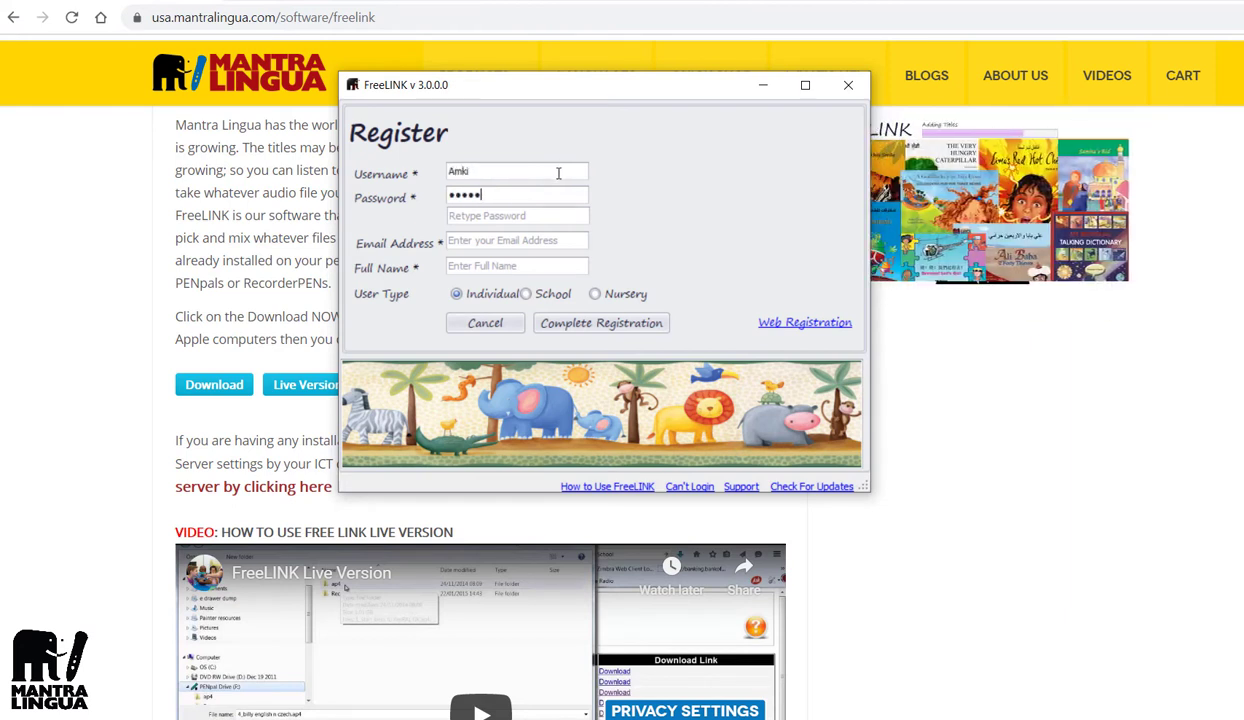
key("Tab")
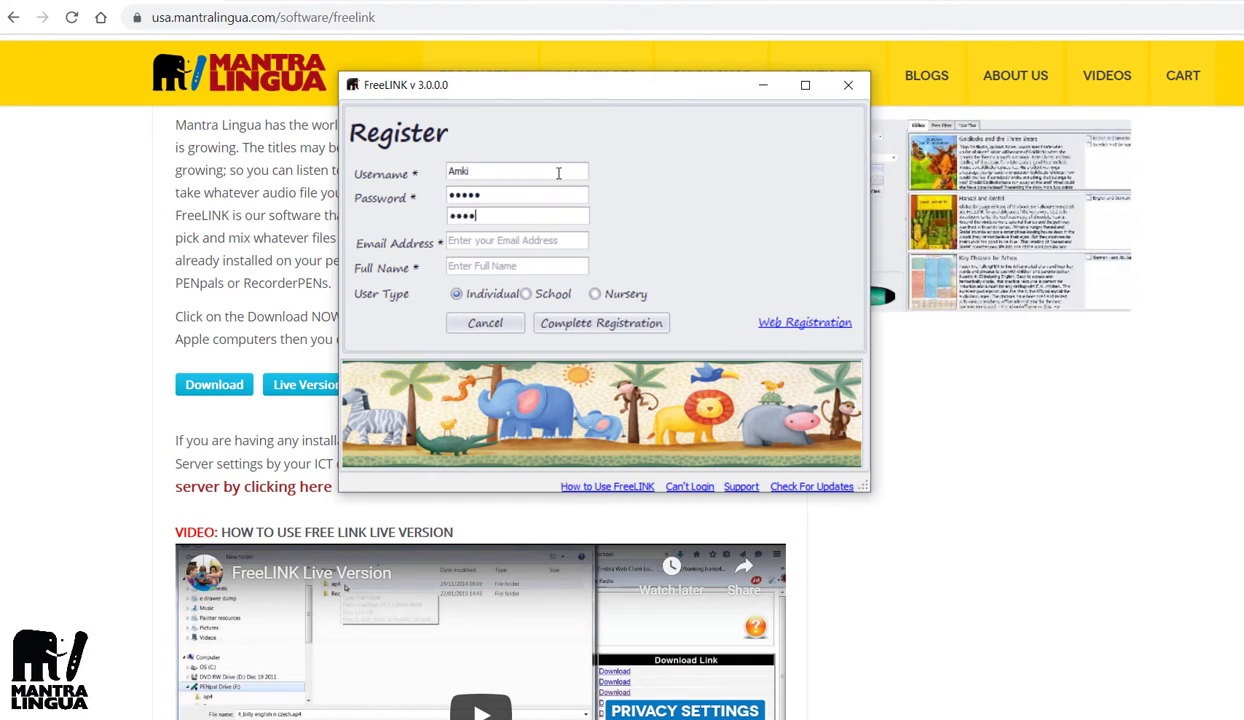
key("Tab")
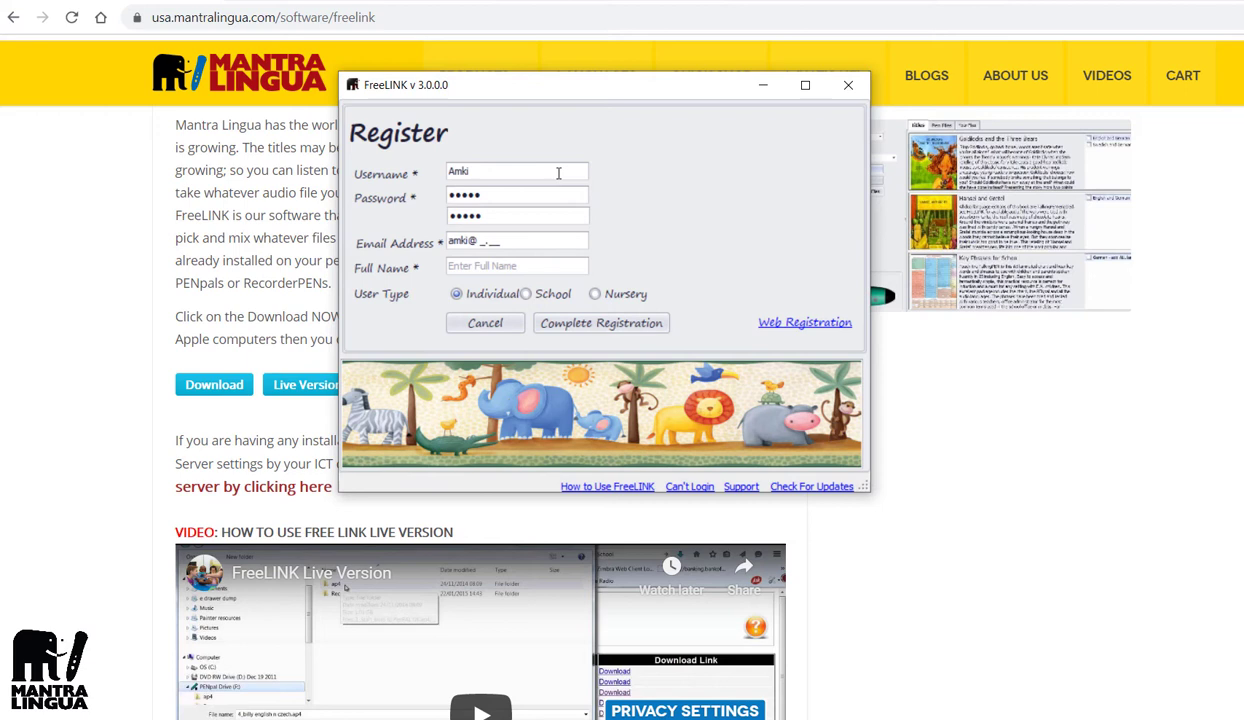
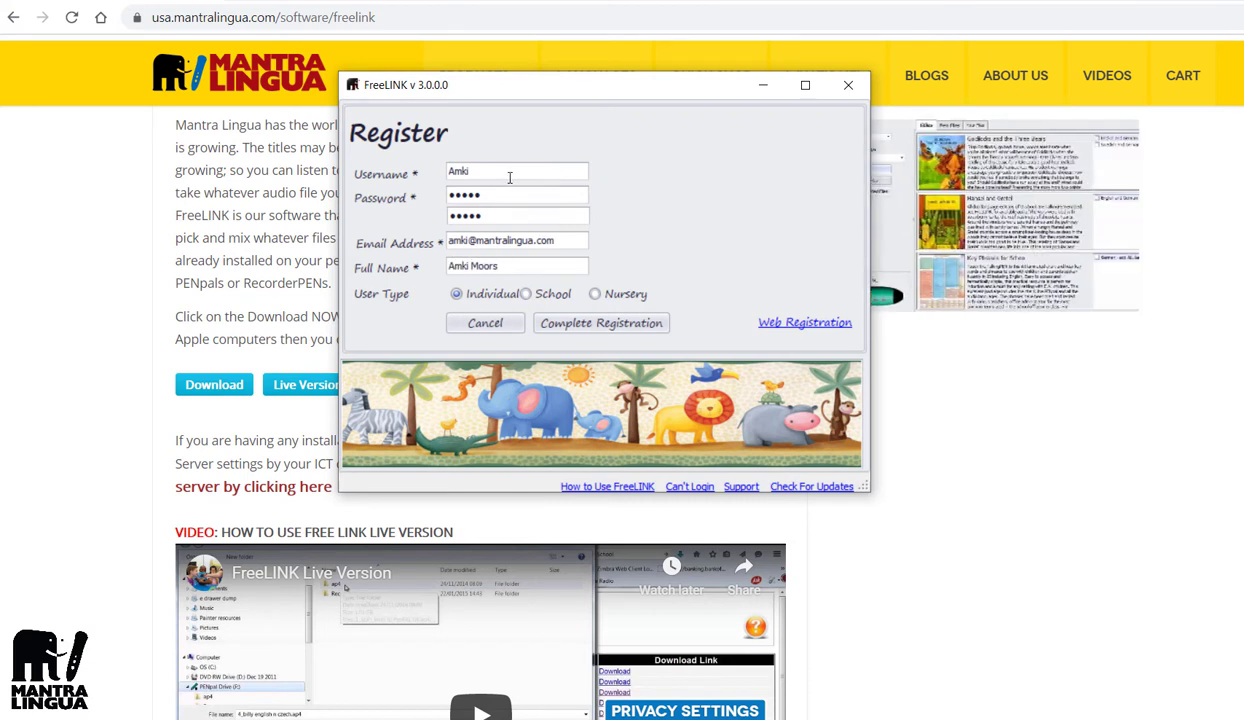
Step: Set the account type to Individual and complete the registration
left_click(527, 295)
left_click(596, 295)
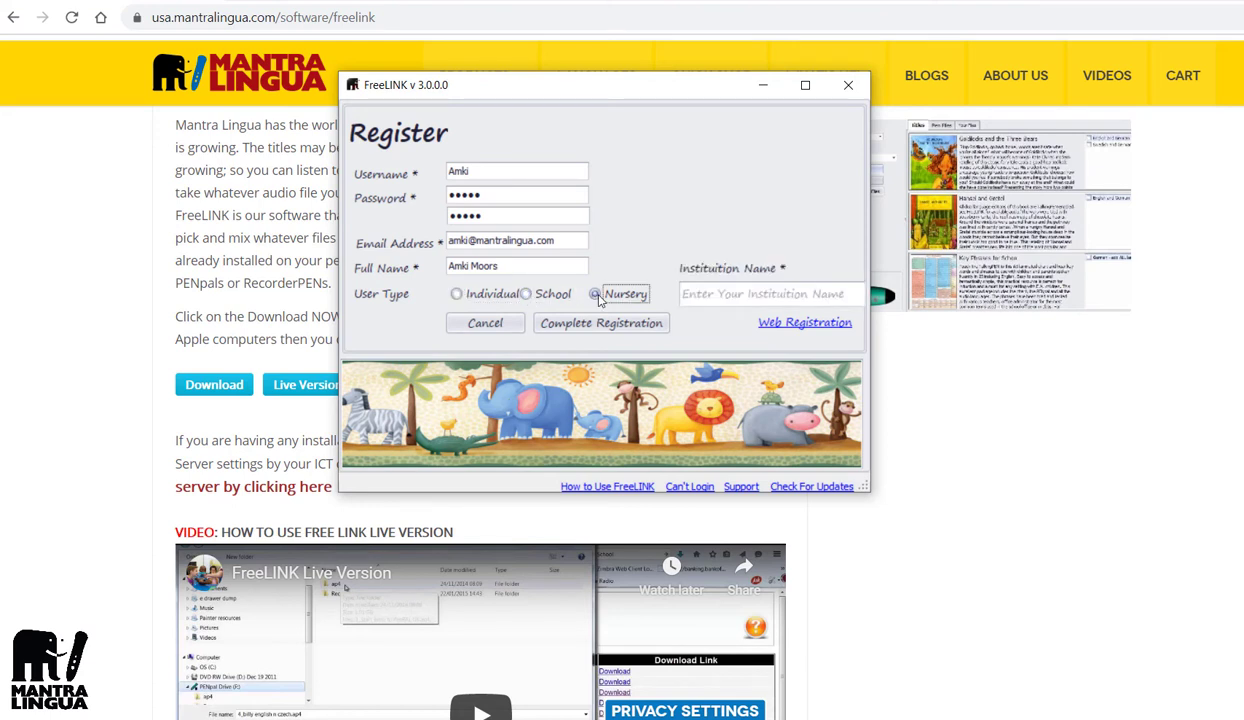
left_click(457, 296)
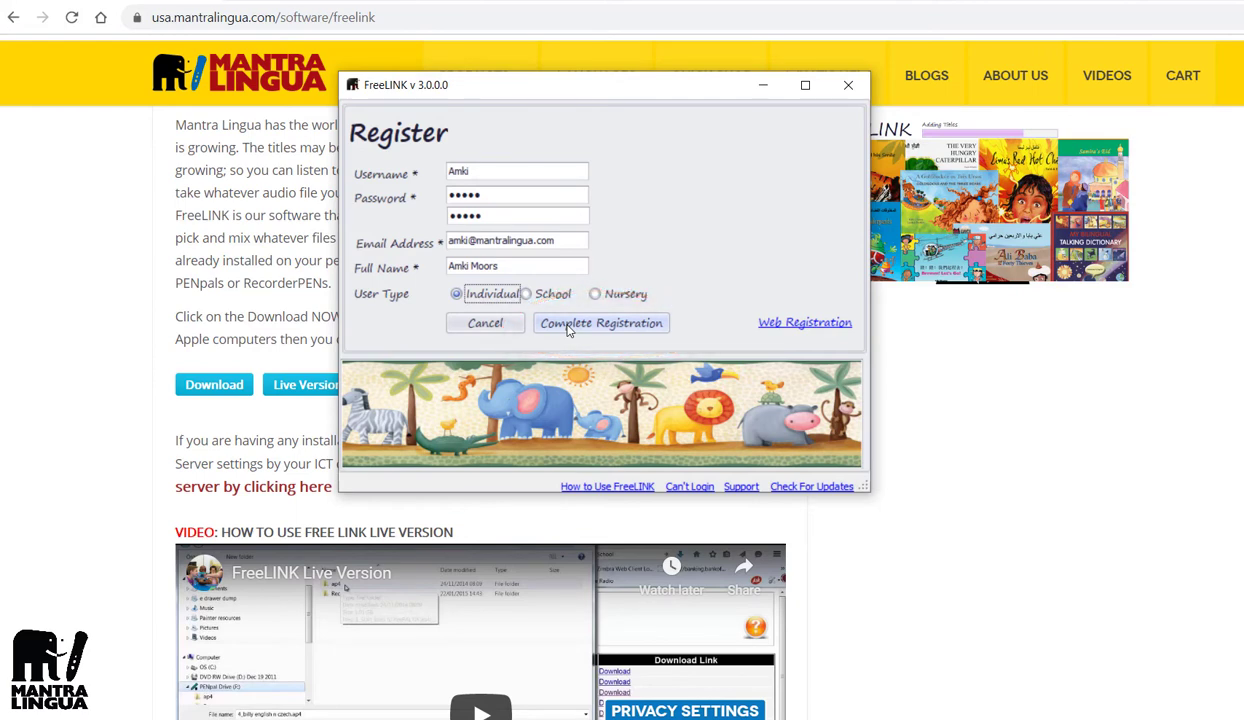
left_click(568, 324)
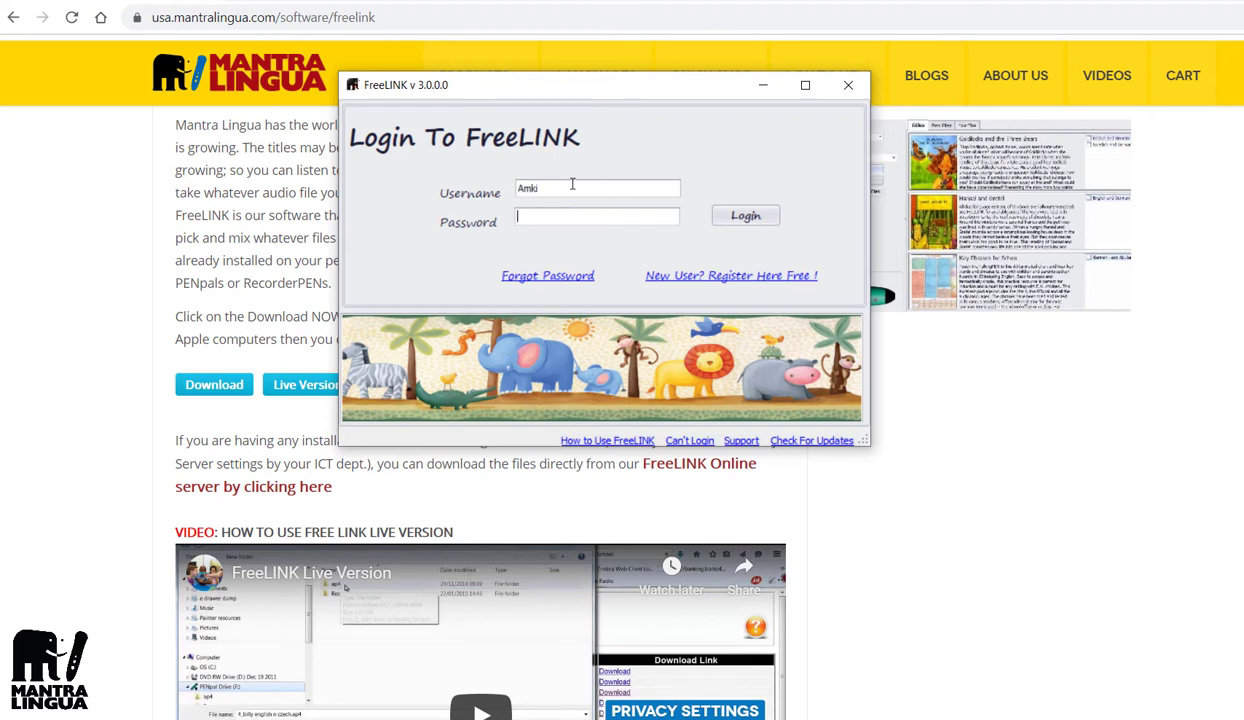
Step: Log in with the account password and move the FreeLINK window to the upper left
type("••••")
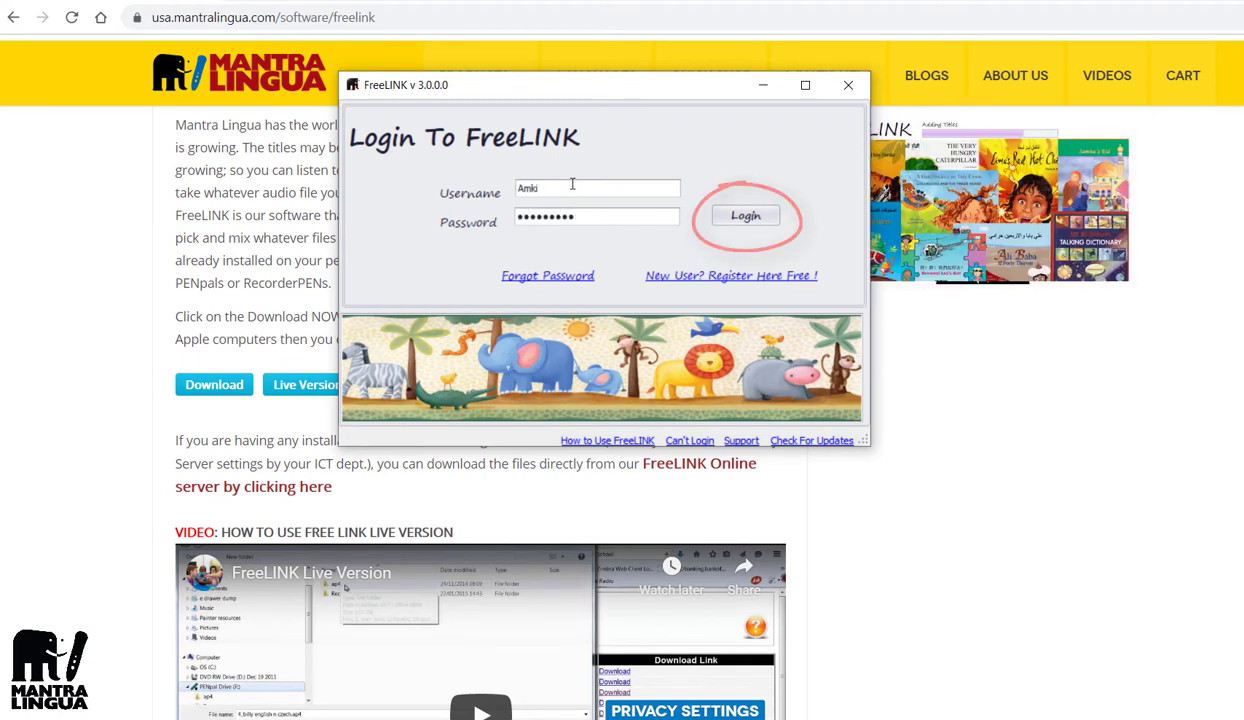
key("Return")
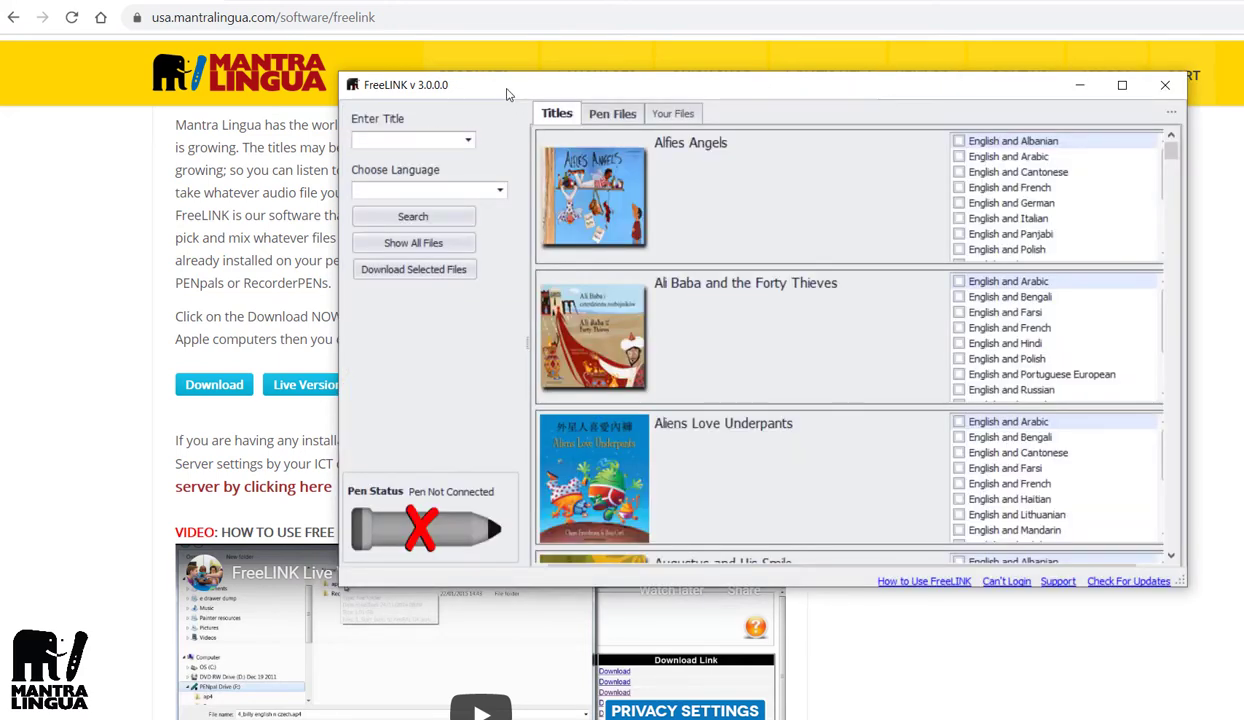
left_click_drag(507, 95, 340, 76)
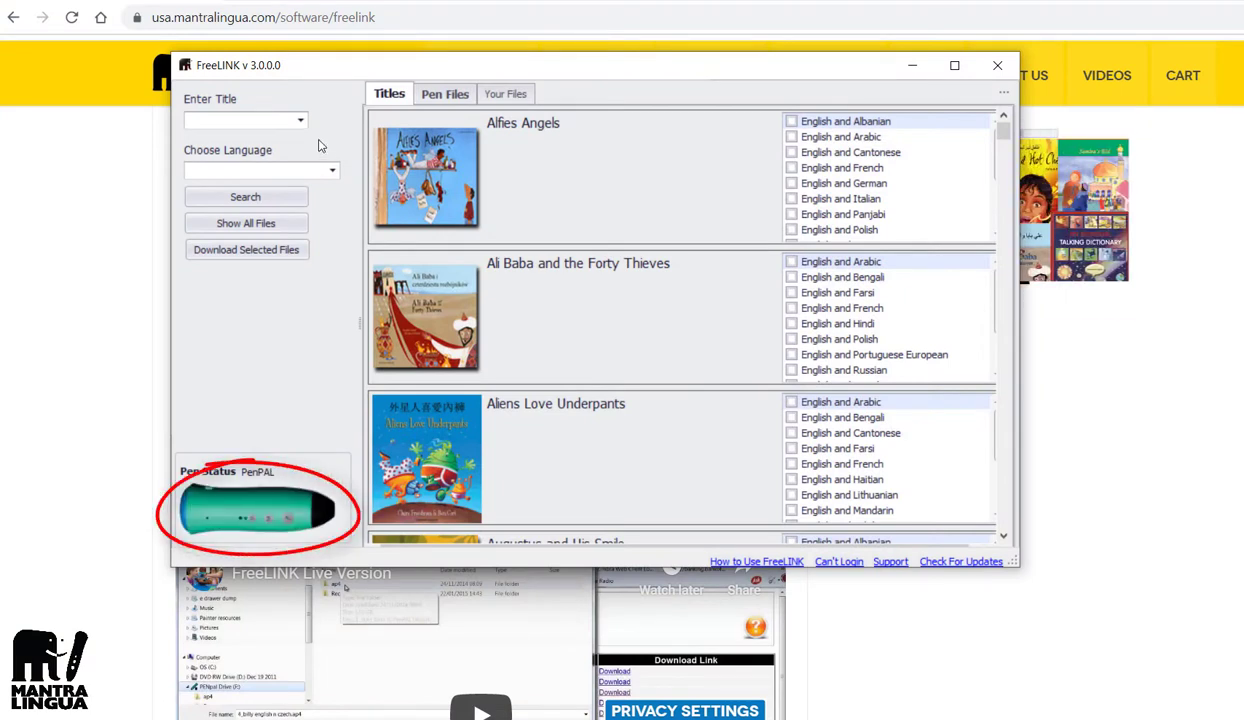
Step: Choose Haitian Creole from the language dropdown and search the titles
left_click(330, 170)
left_click(332, 271)
left_click(332, 271)
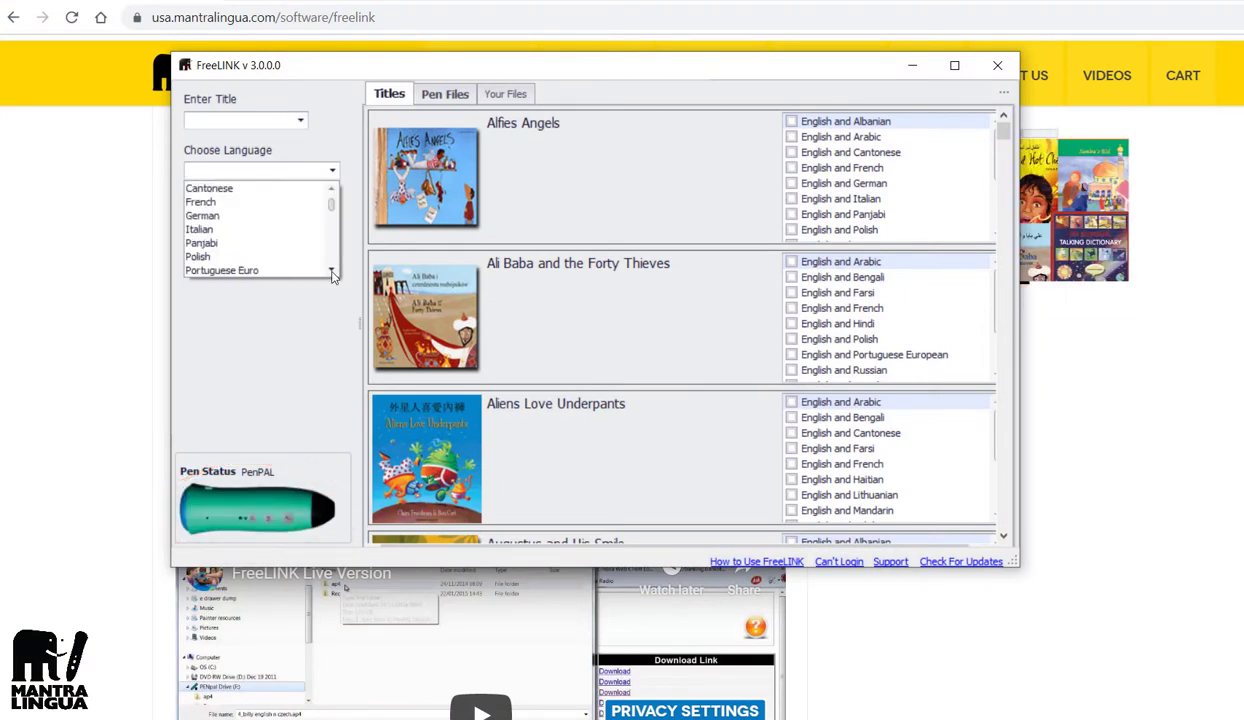
left_click(332, 271)
left_click(332, 271)
left_click(332, 271)
left_click(332, 271)
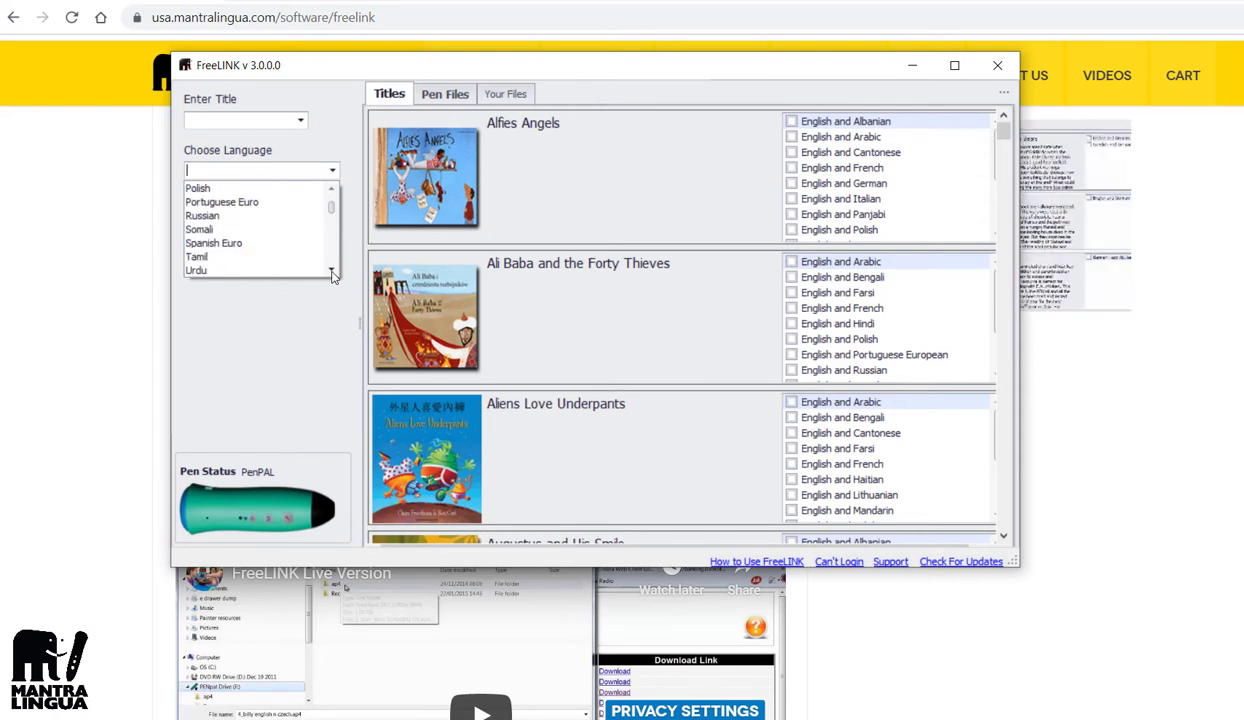
left_click(332, 271)
left_click(332, 271)
left_click(332, 271)
left_click(332, 271)
left_click(332, 271)
left_click(332, 271)
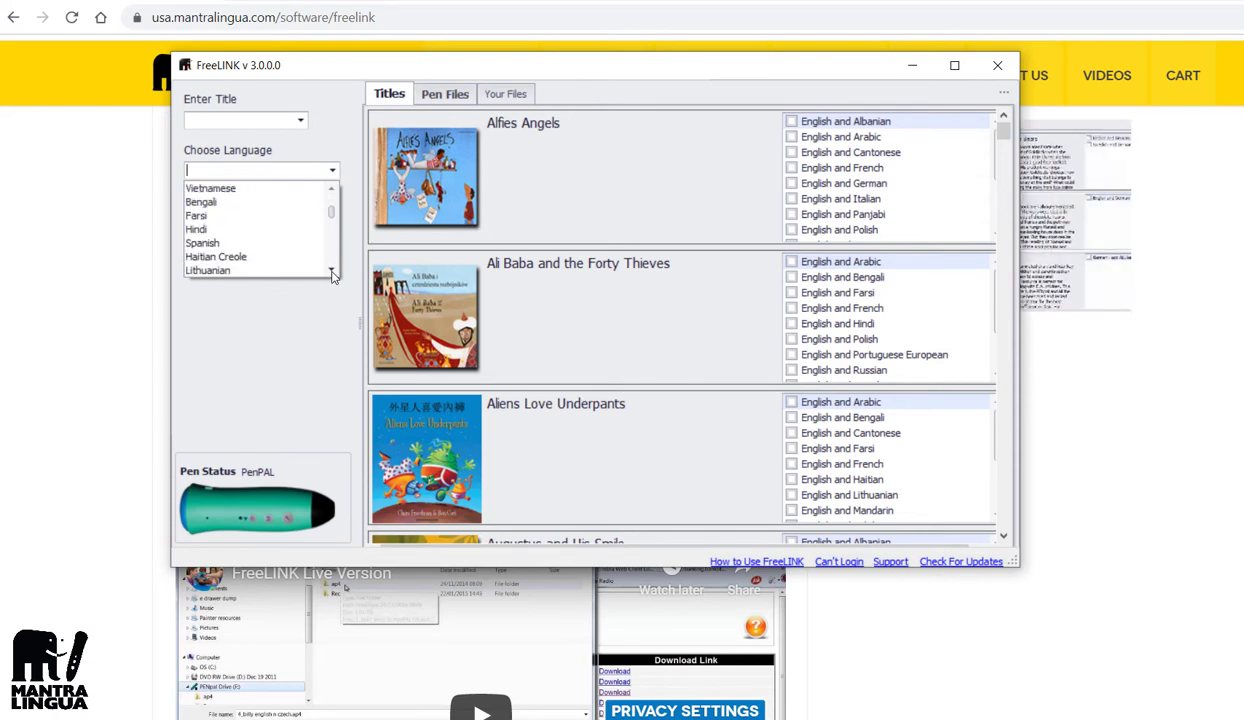
left_click(332, 271)
left_click(332, 271)
left_click(332, 271)
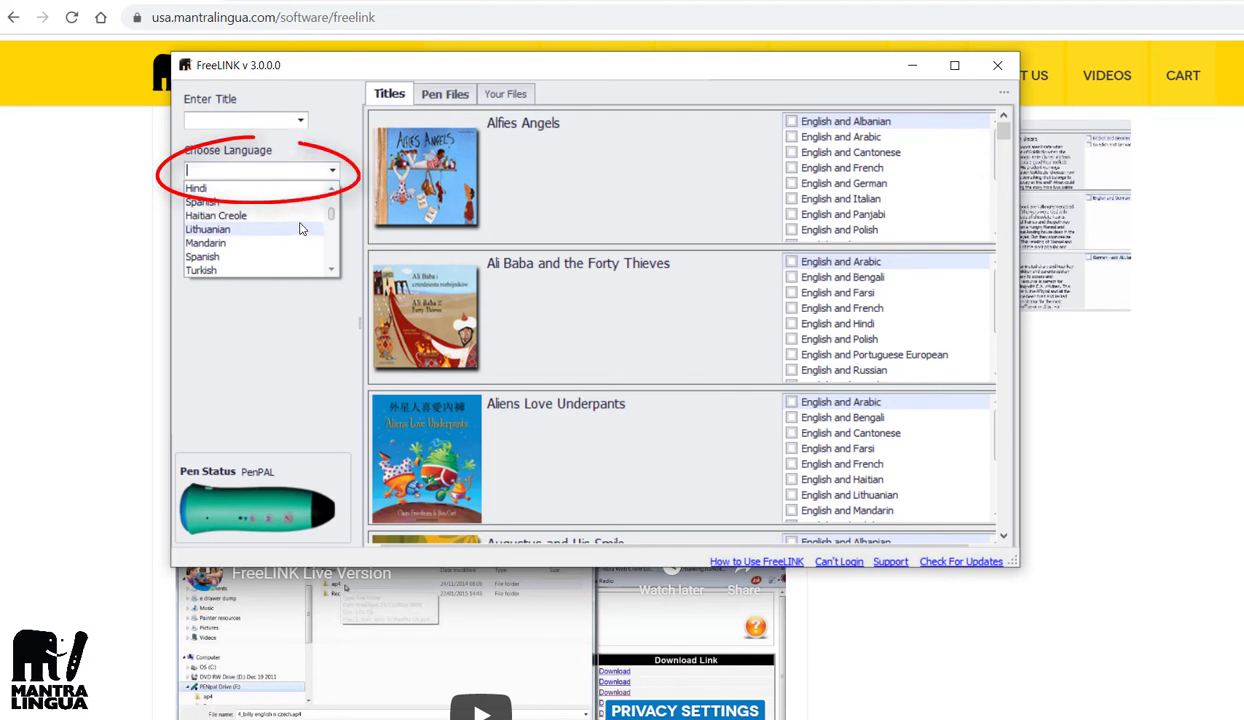
left_click(305, 220)
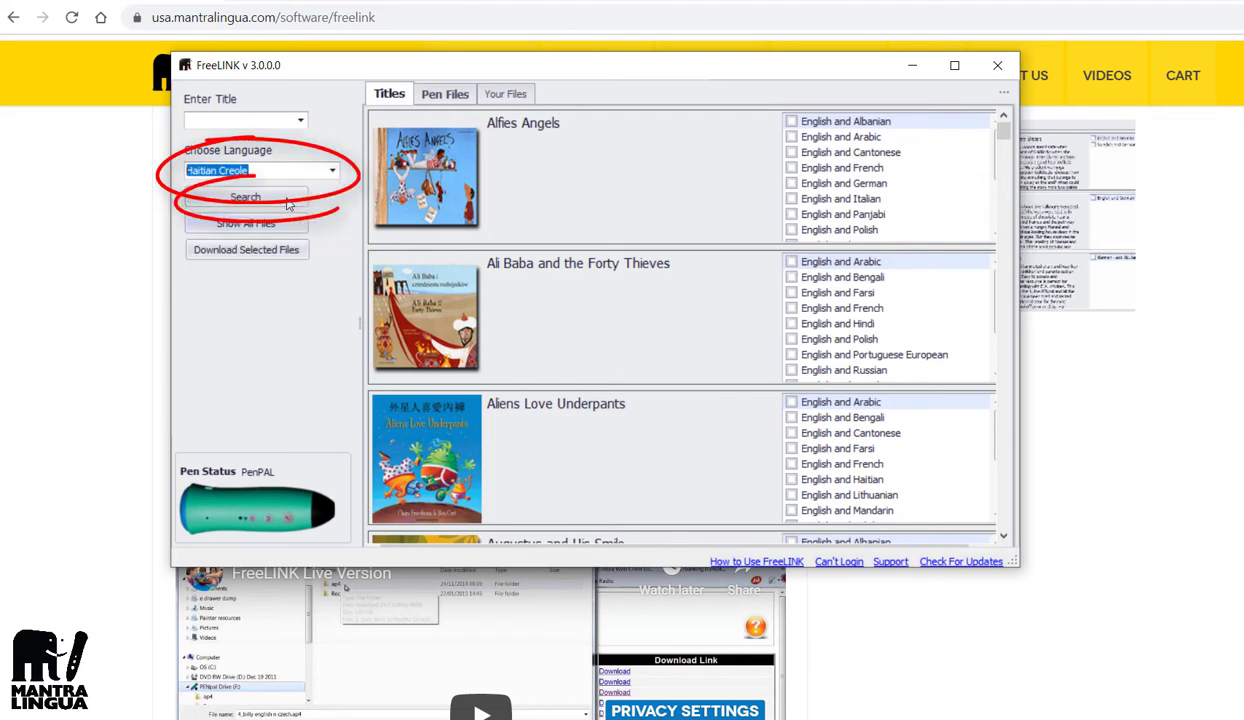
left_click(289, 204)
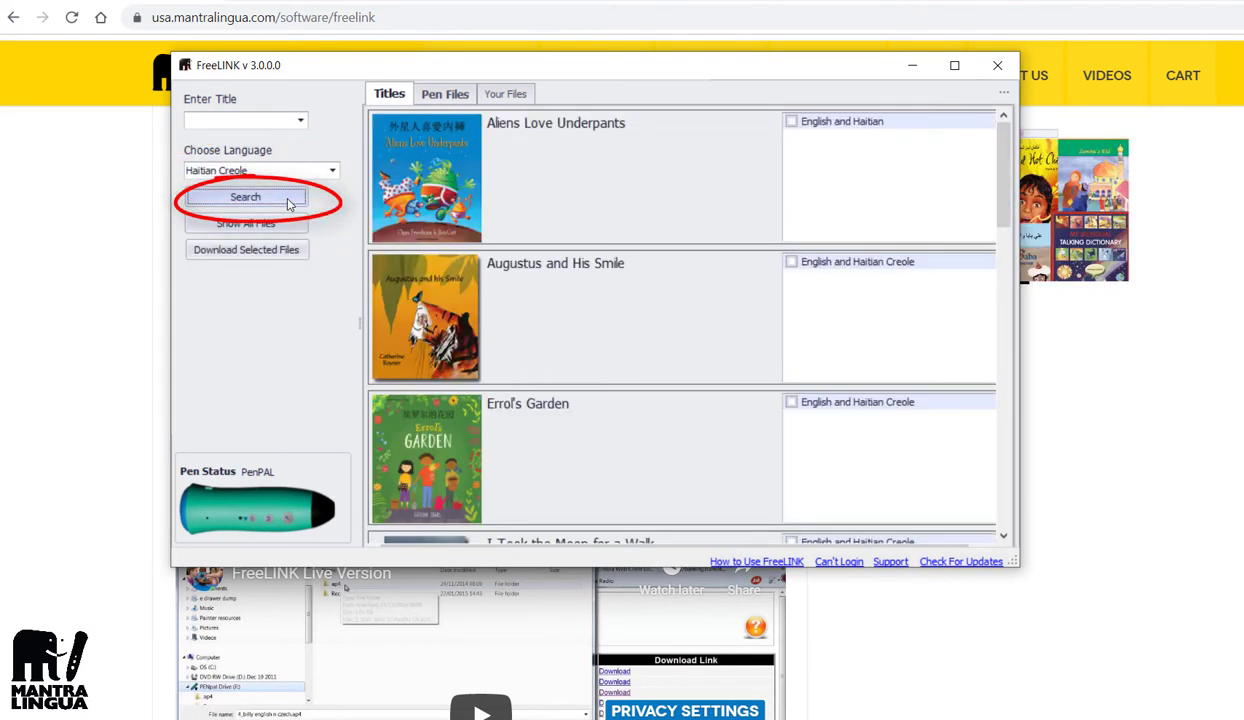
Step: Tick Errol's Garden's English–Haitian Creole file and pick Errol's Garden as the search title
left_click_drag(1006, 213, 1025, 240)
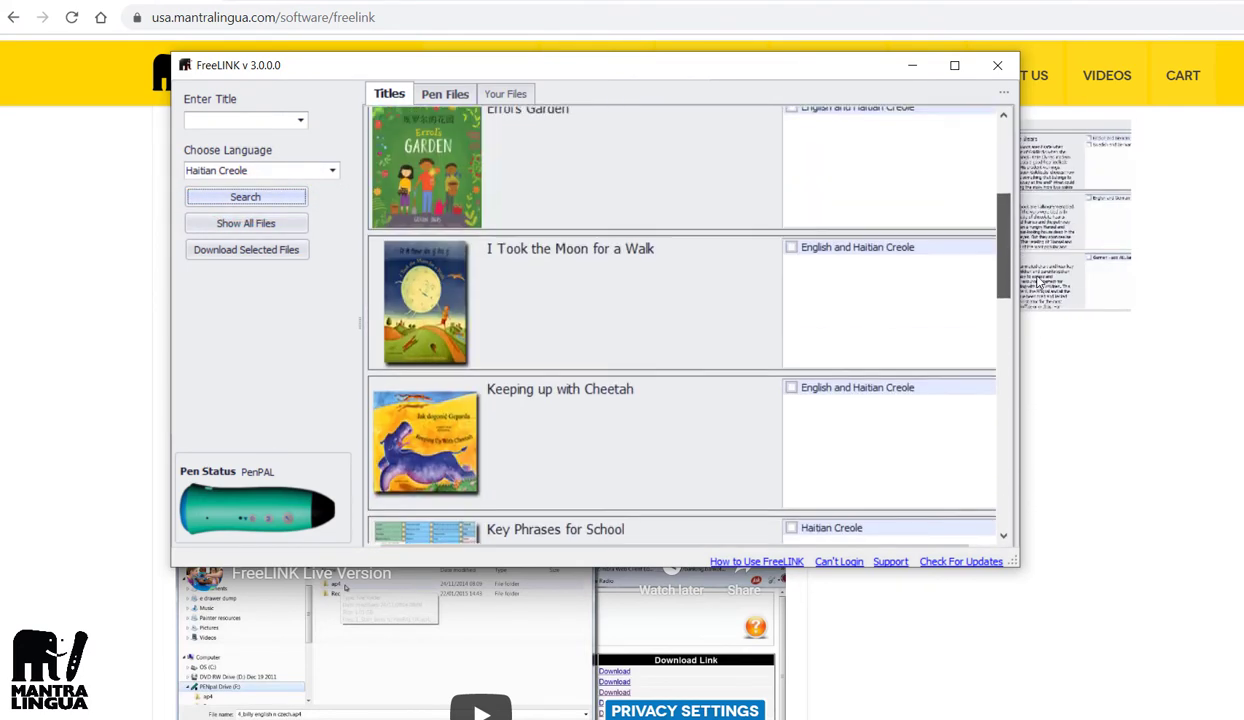
left_click(786, 110)
left_click(303, 122)
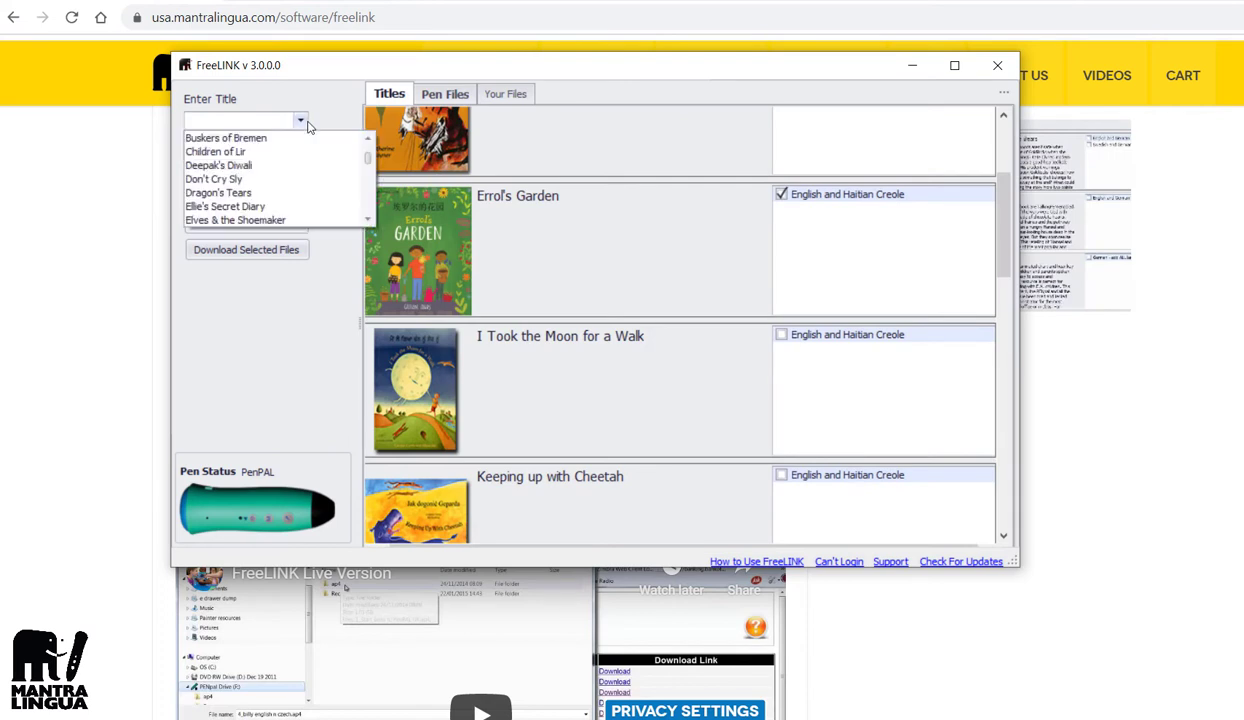
left_click(367, 222)
left_click(367, 222)
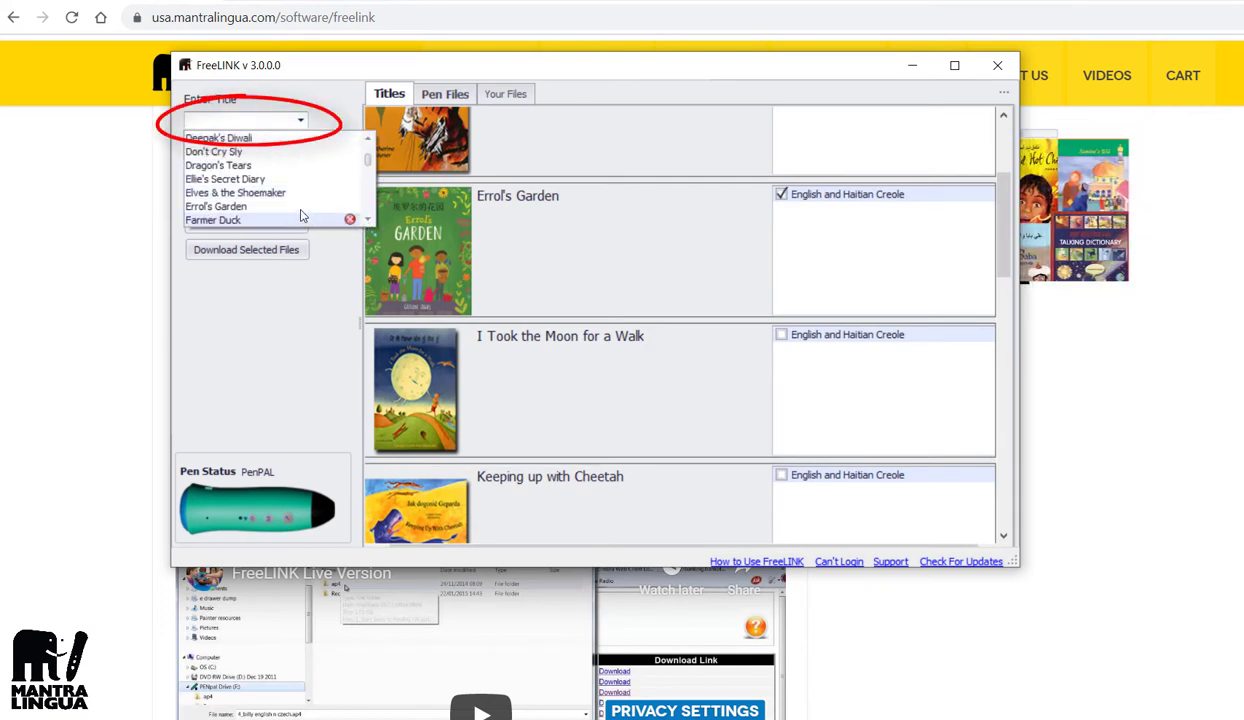
left_click(297, 206)
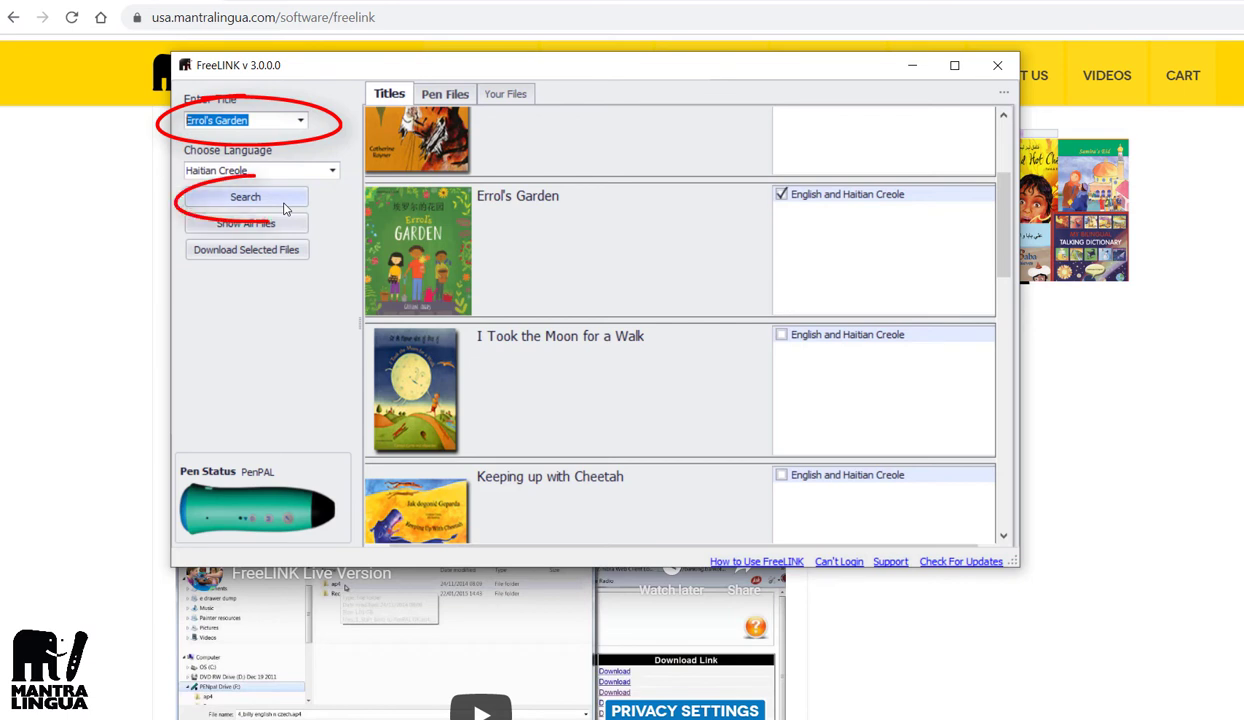
Step: Search Errol's Garden, tick English with Albanian, Arabic, Kurdish Sorani and Italian, and download to the pen
left_click(270, 201)
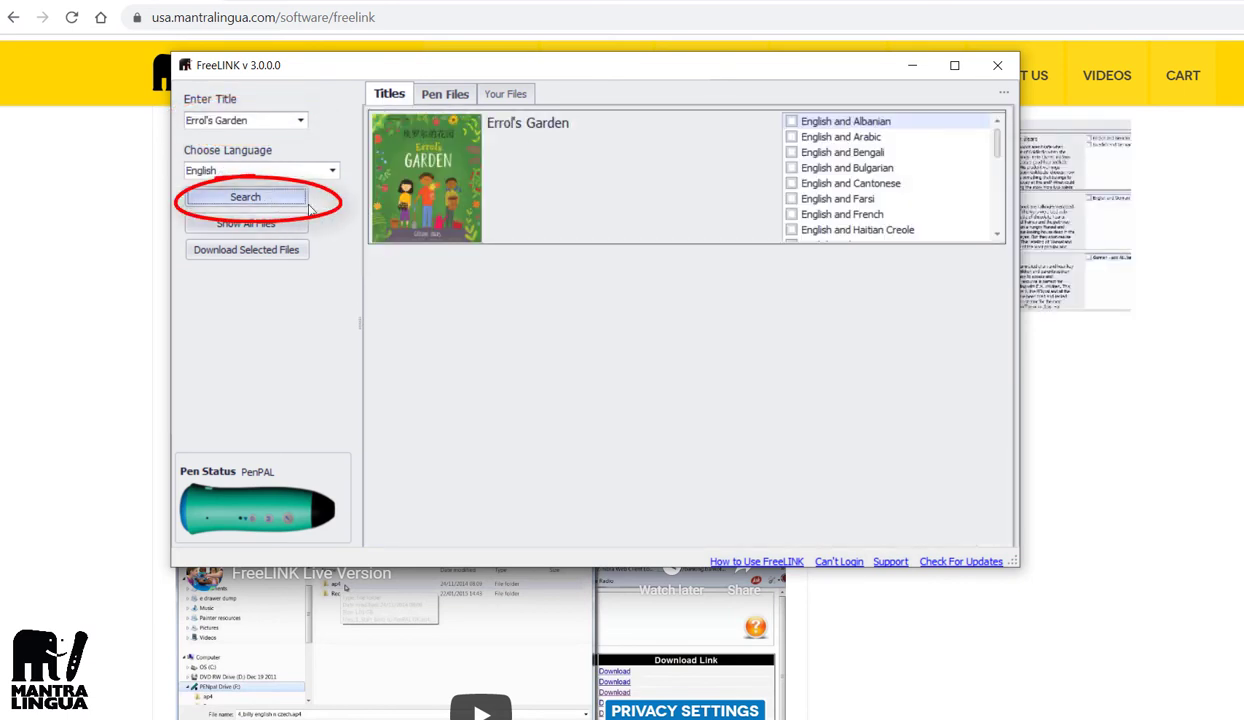
left_click(792, 122)
left_click(792, 137)
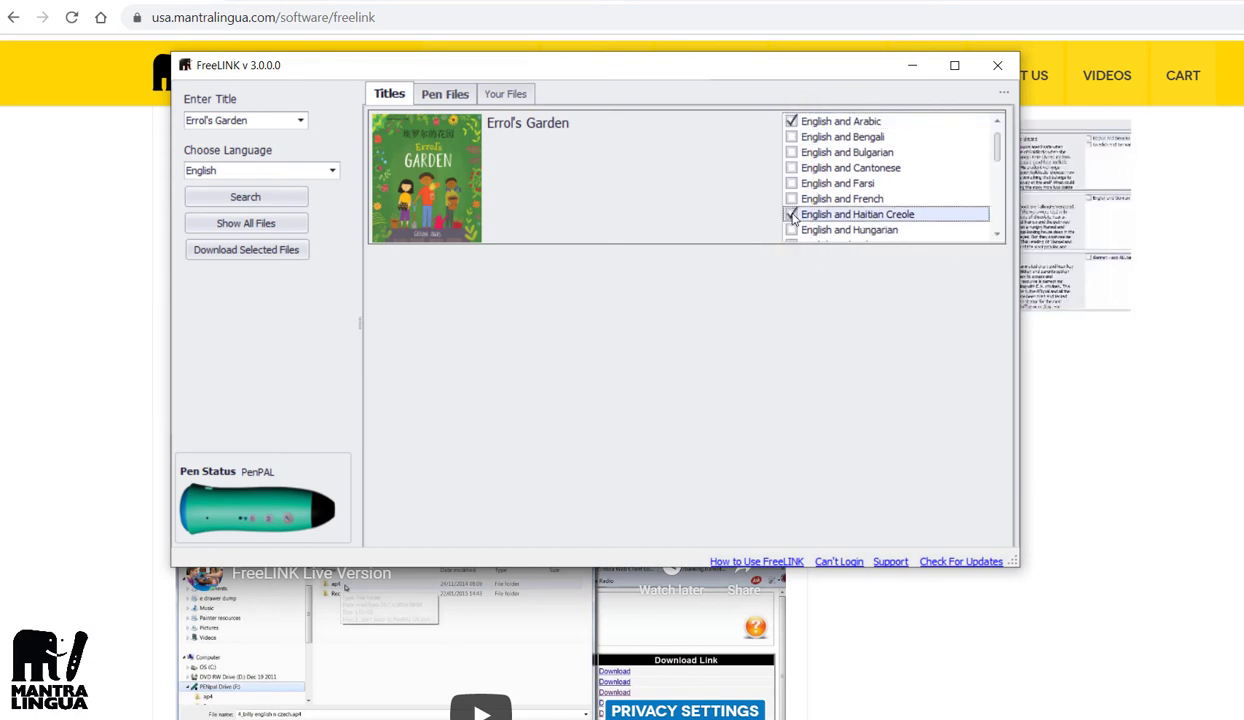
scroll(998, 236, "down", 2)
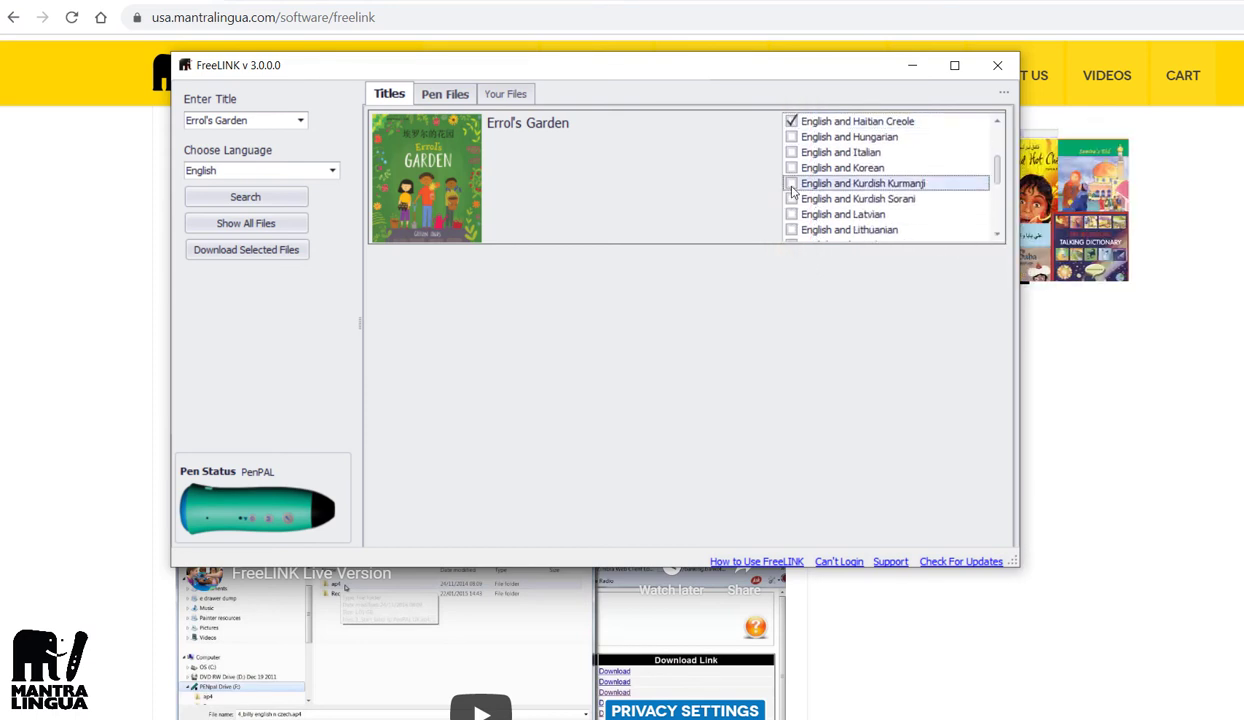
left_click(792, 200)
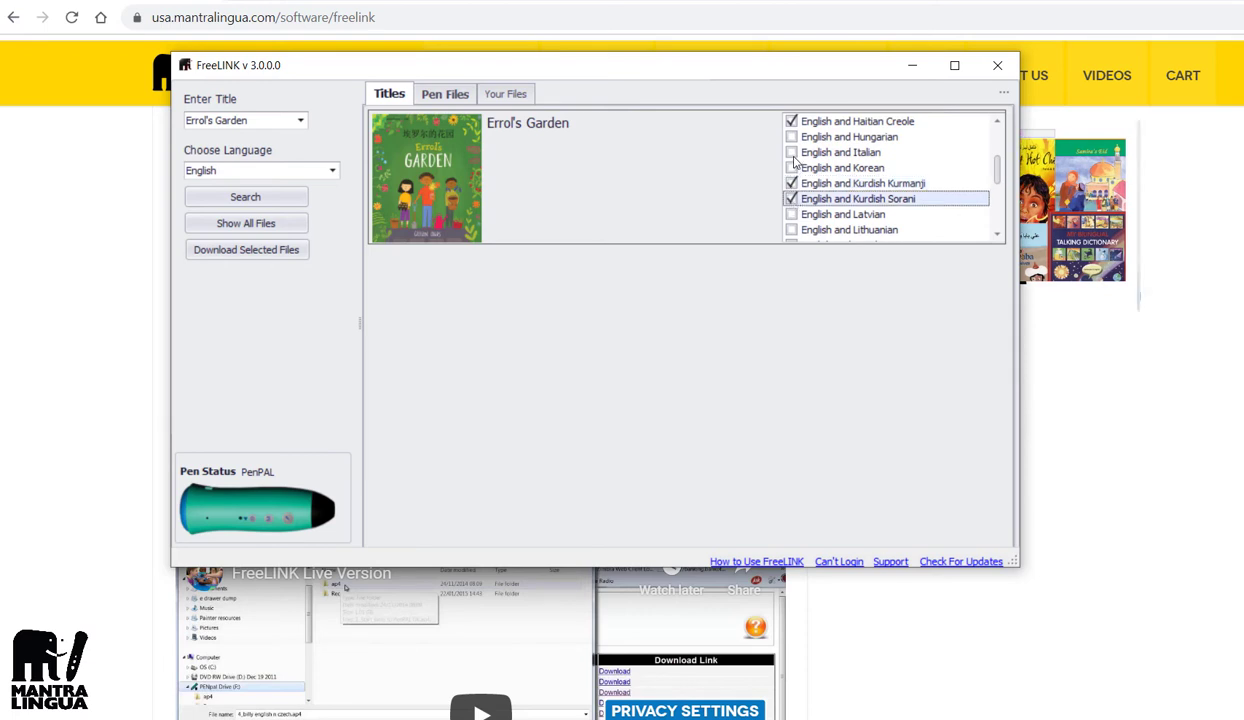
left_click(791, 153)
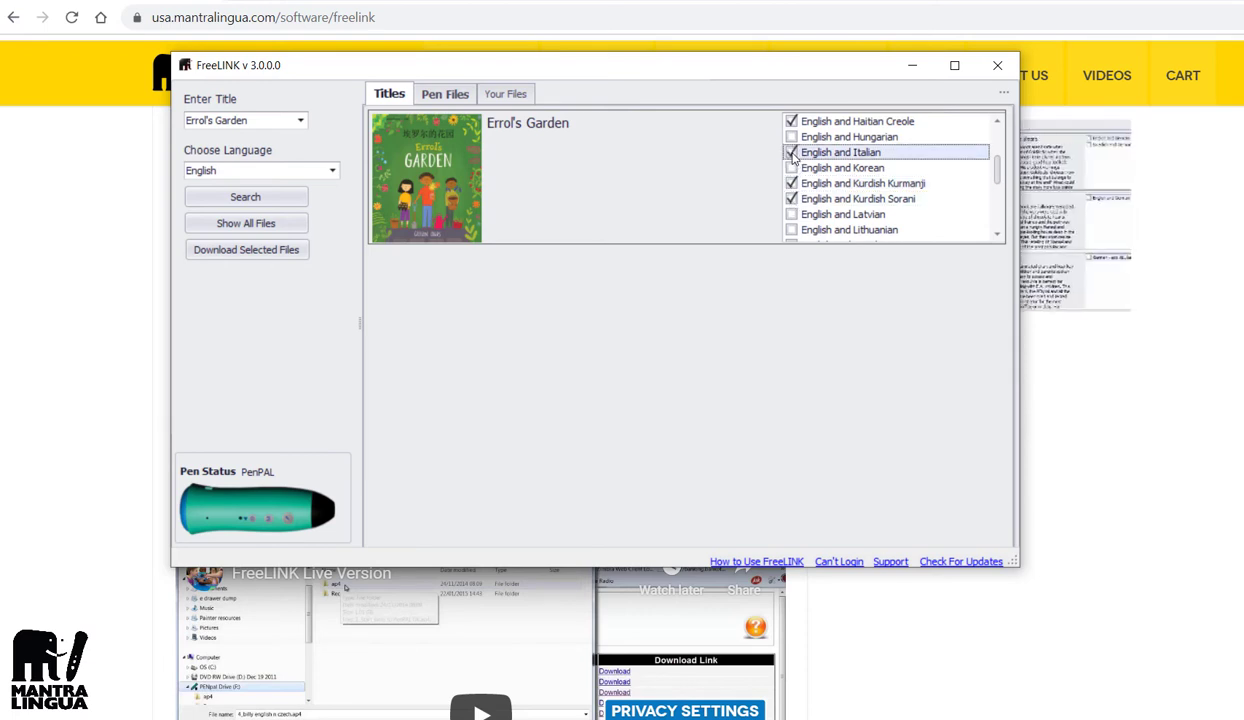
left_click(256, 259)
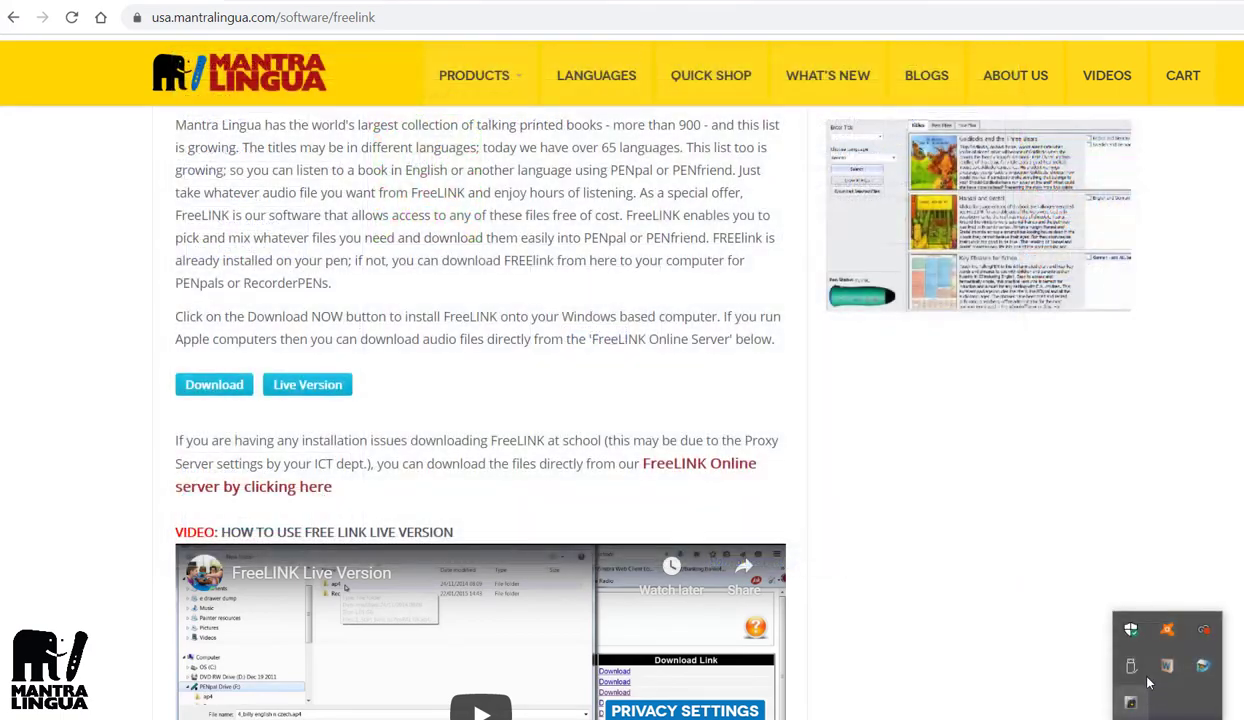
left_click(1129, 630)
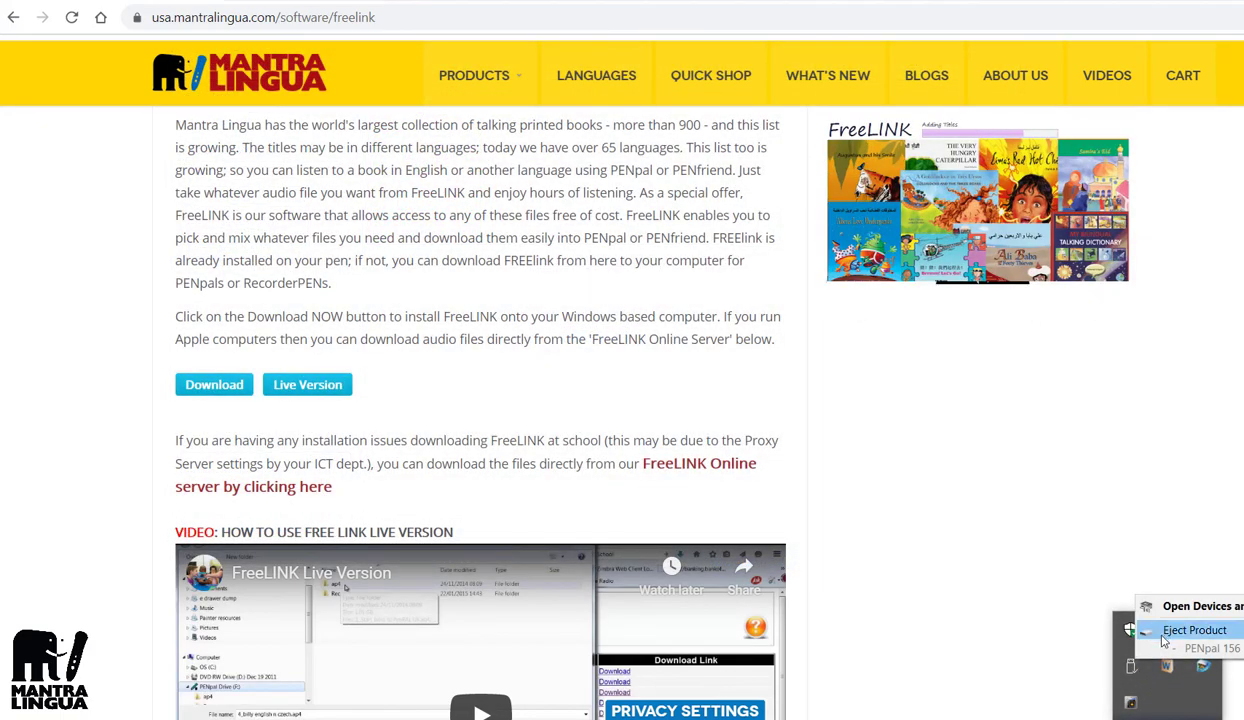
Step: Safely eject the PENpal pen from the taskbar's USB tray icon
left_click(1165, 638)
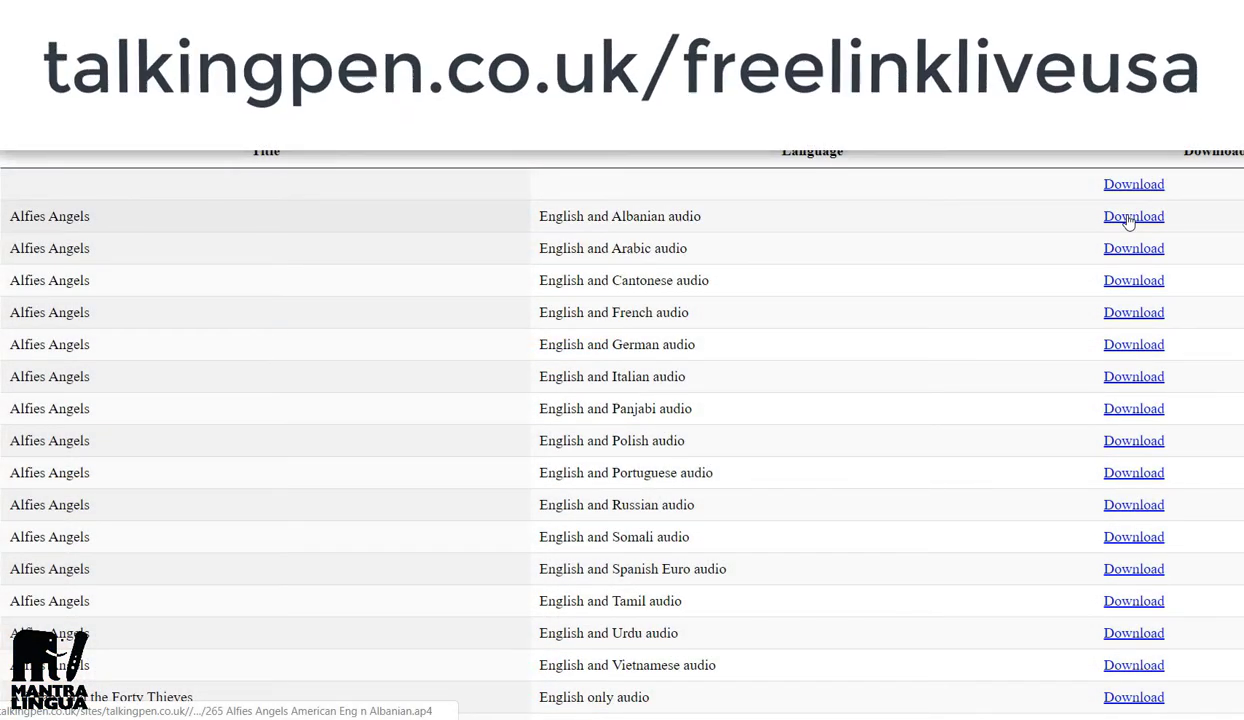
Step: Download the Alfies Angels English and Albanian audio and check its link options
left_click(1128, 218)
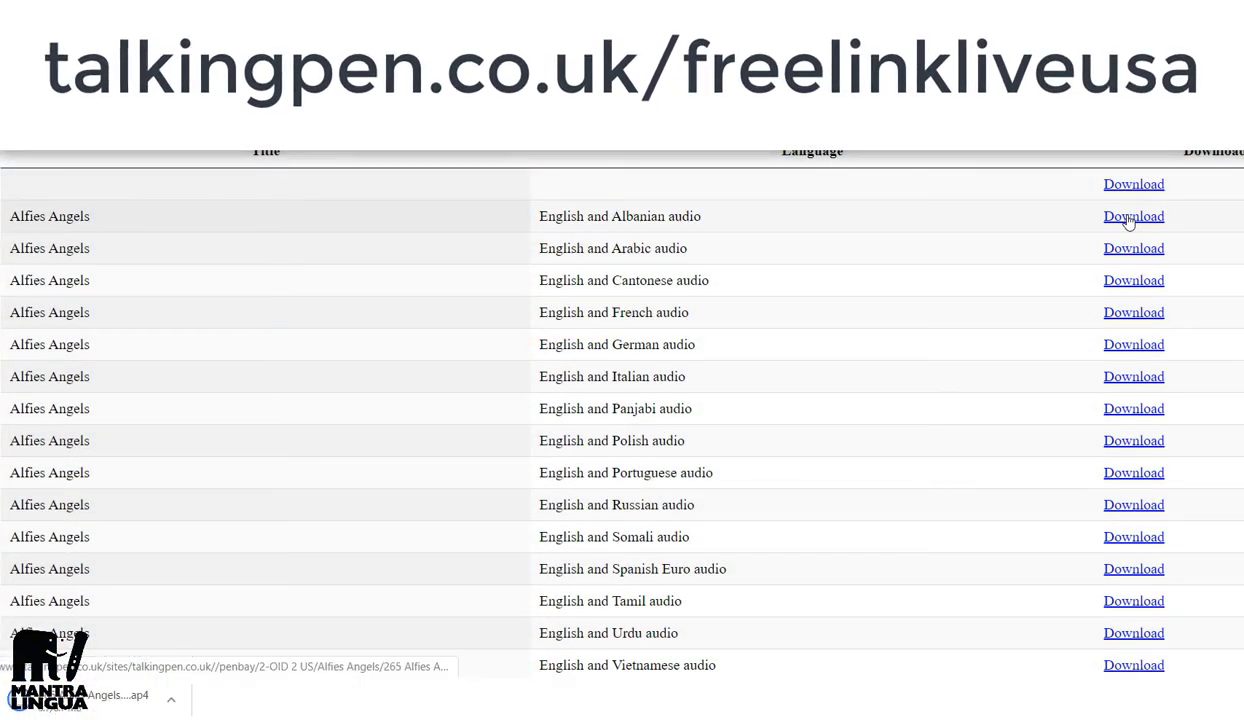
right_click(1128, 220)
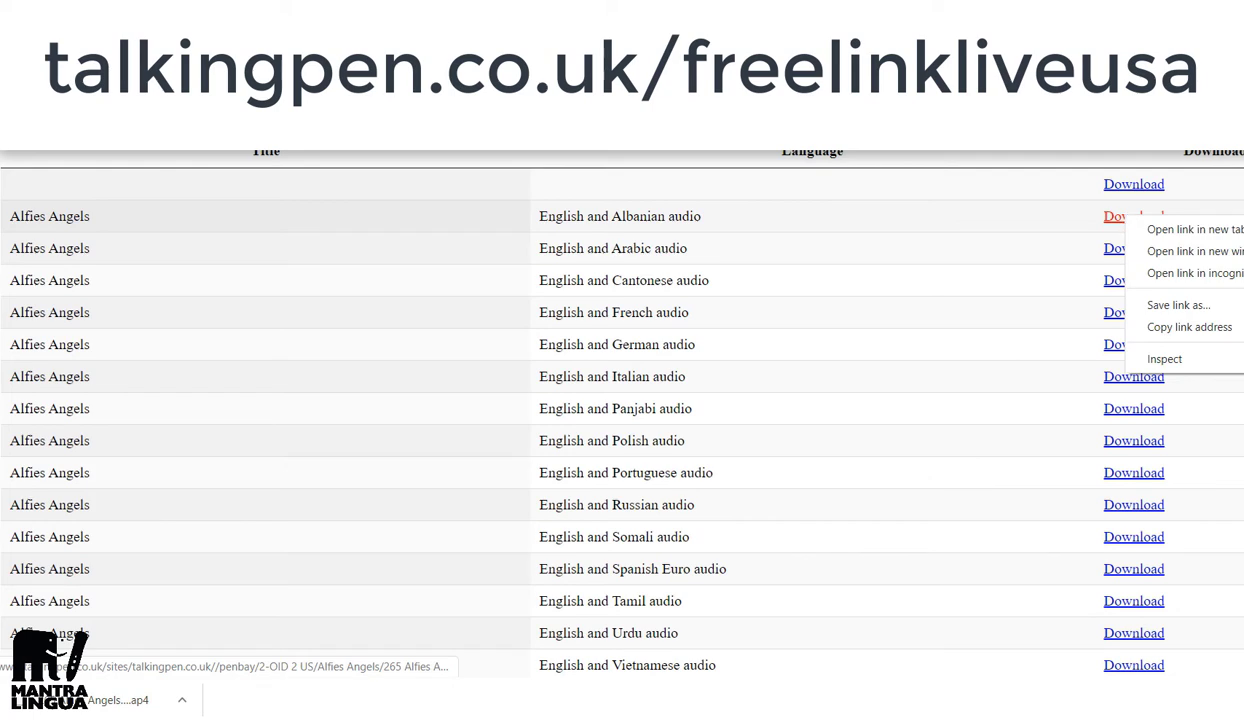
key("Escape")
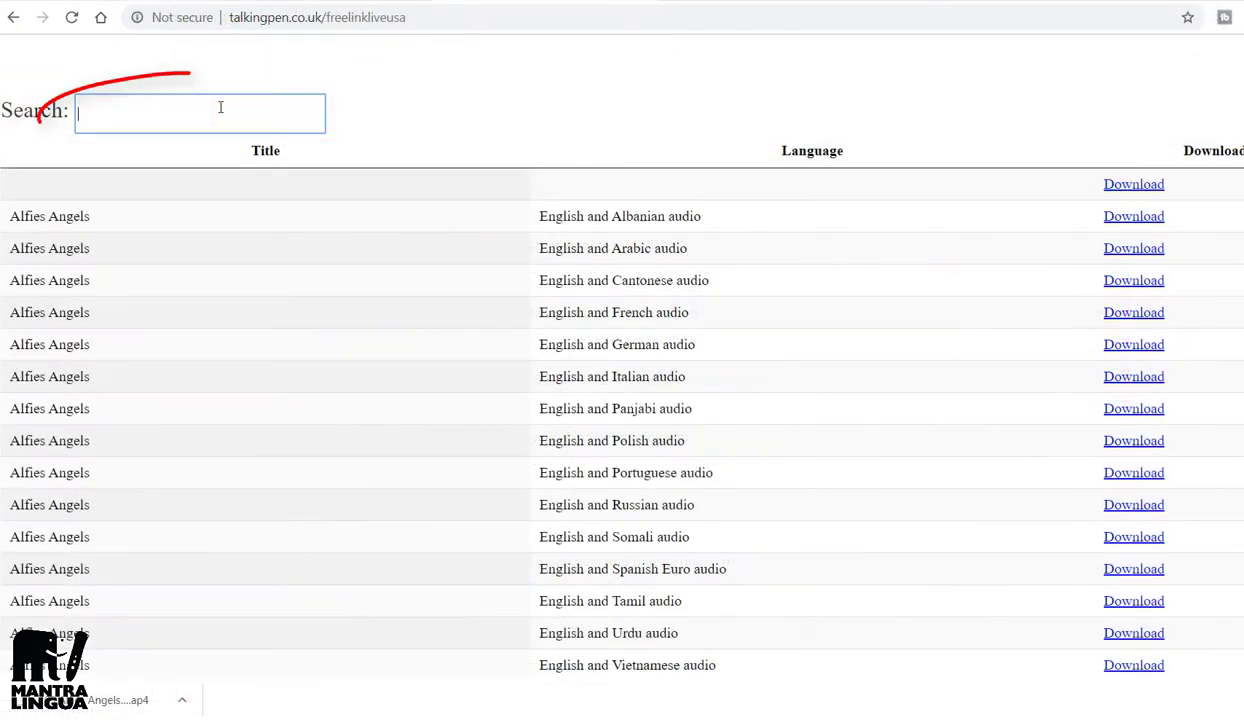
Step: Filter the Live audio table by 'Food' and download a Food Food Fabulous Food .ap4 file
type("Romania")
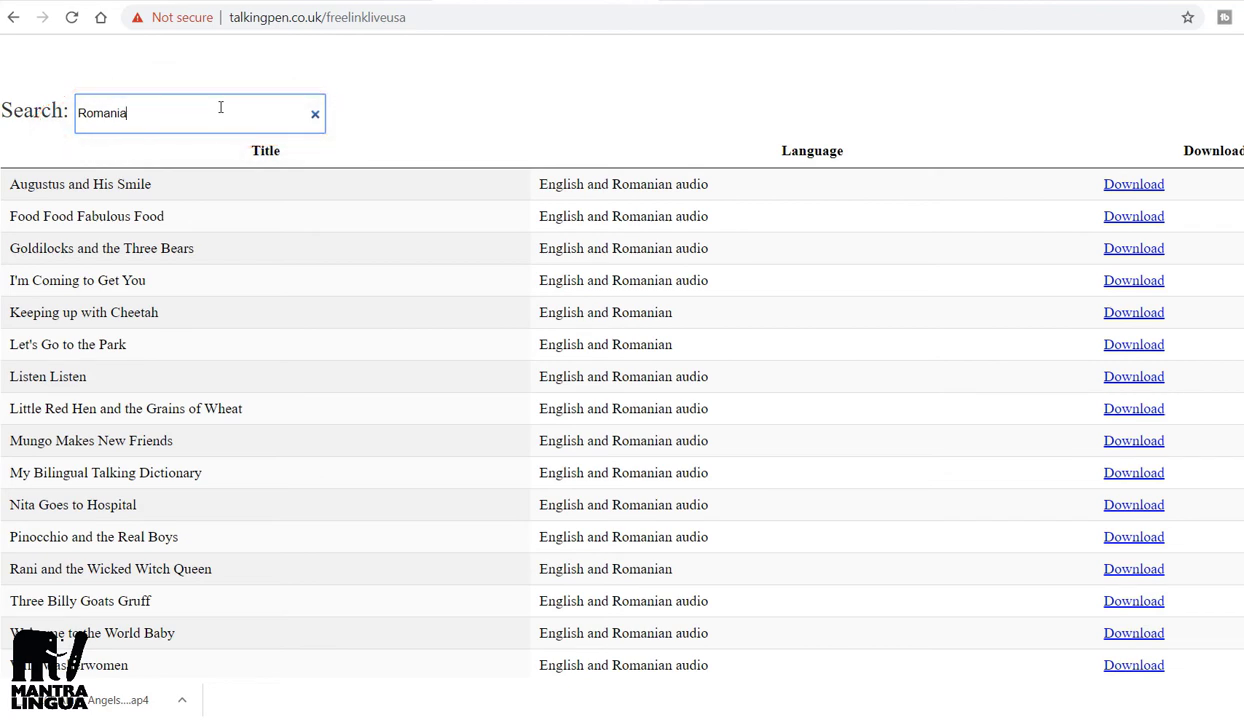
key("BackSpace")
key("BackSpace")
key("BackSpace")
type("Food")
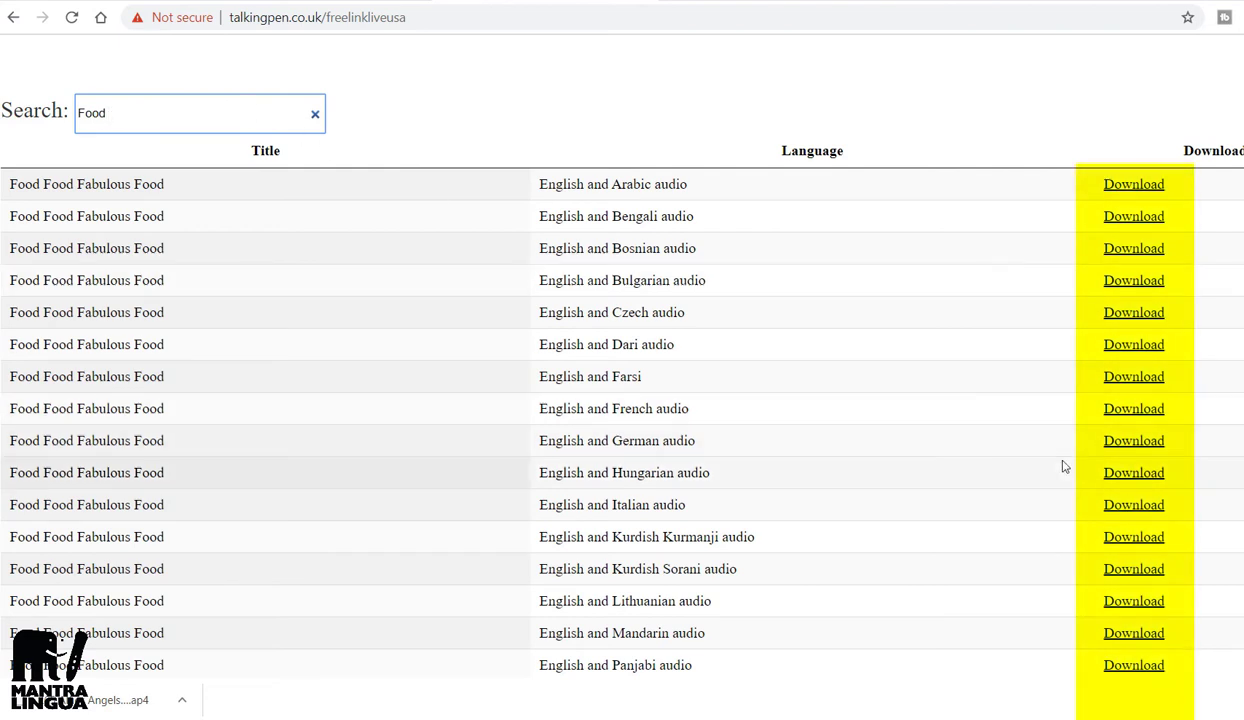
left_click(1139, 476)
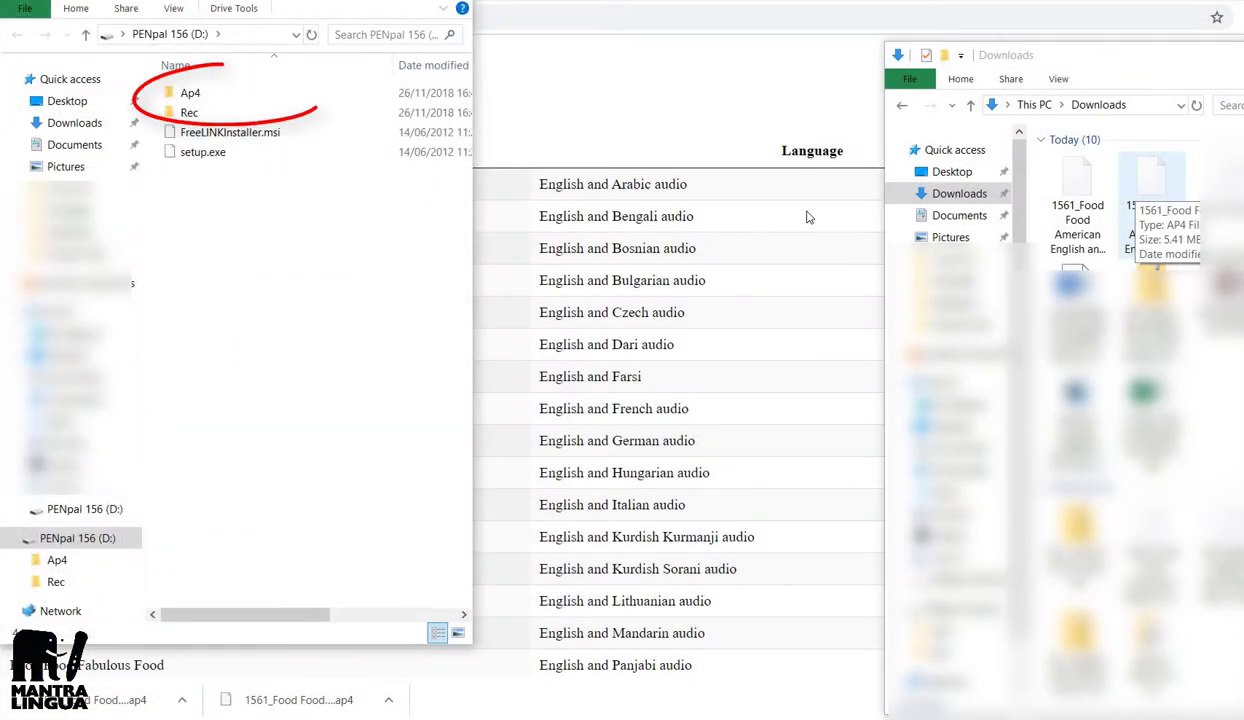
Step: Copy both 1561_Food .ap4 files from Downloads into the PENpal 156 Ap4 folder
double_click(200, 100)
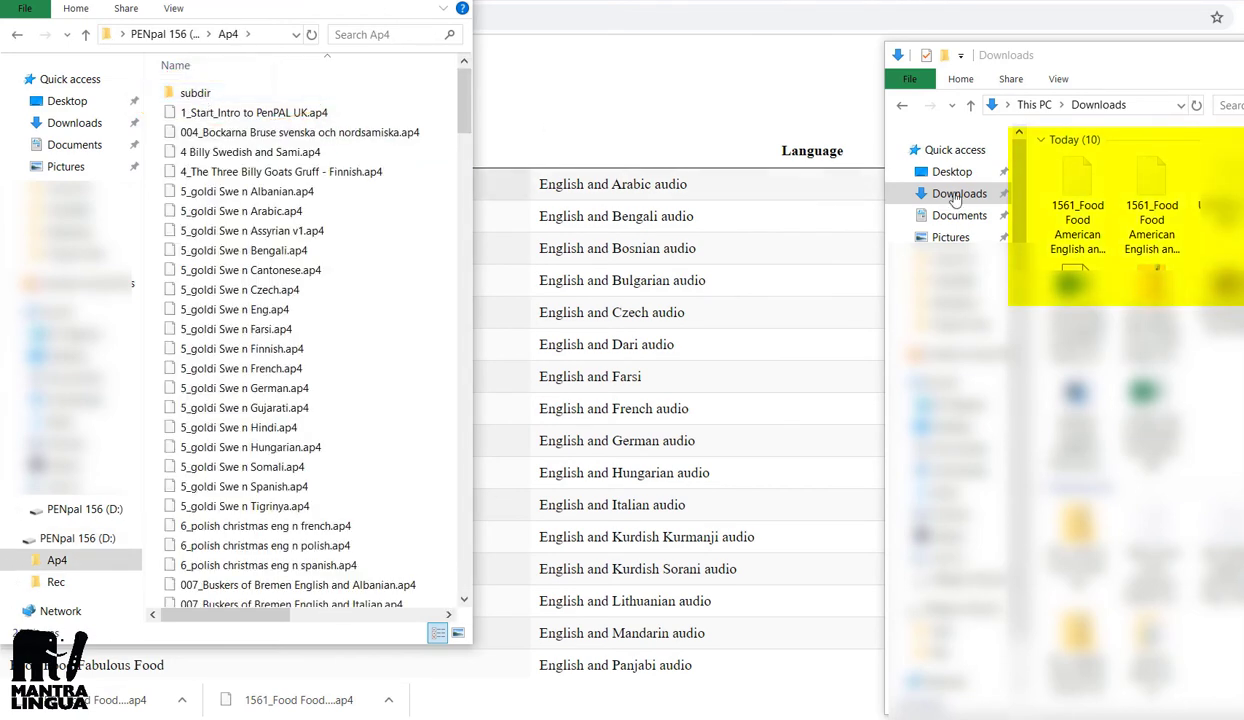
left_click(1060, 198)
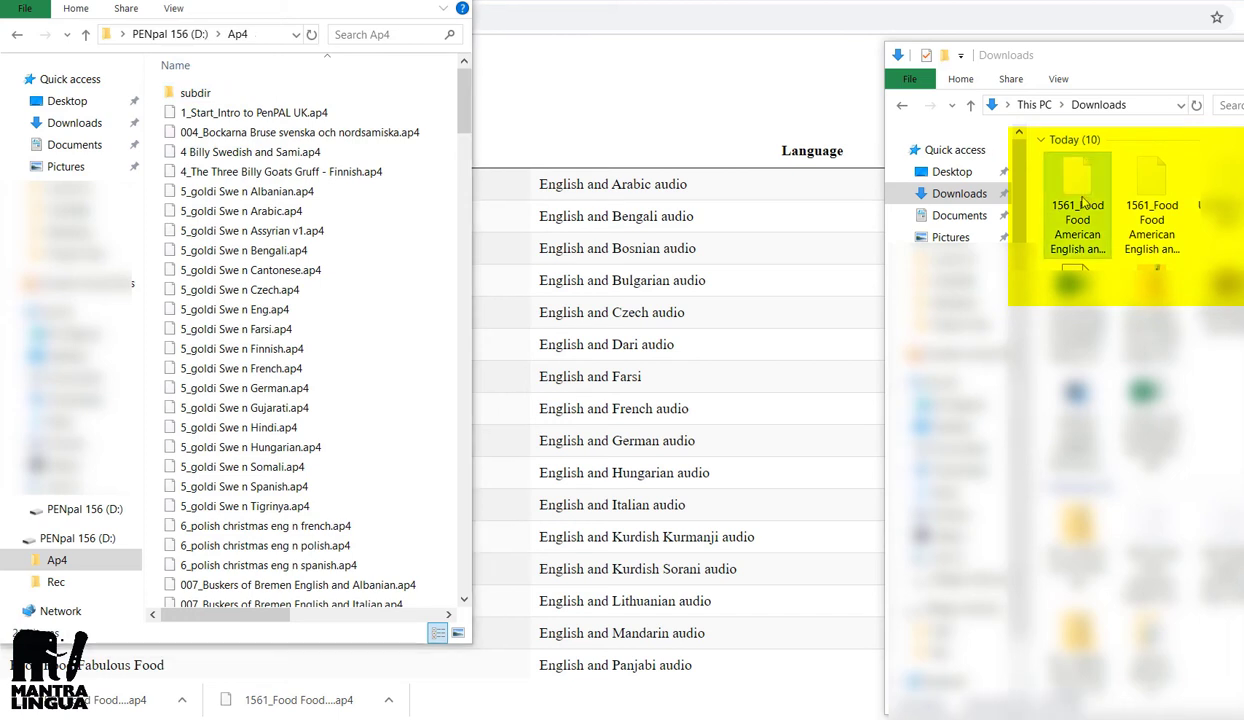
left_click(1152, 210, "ctrl")
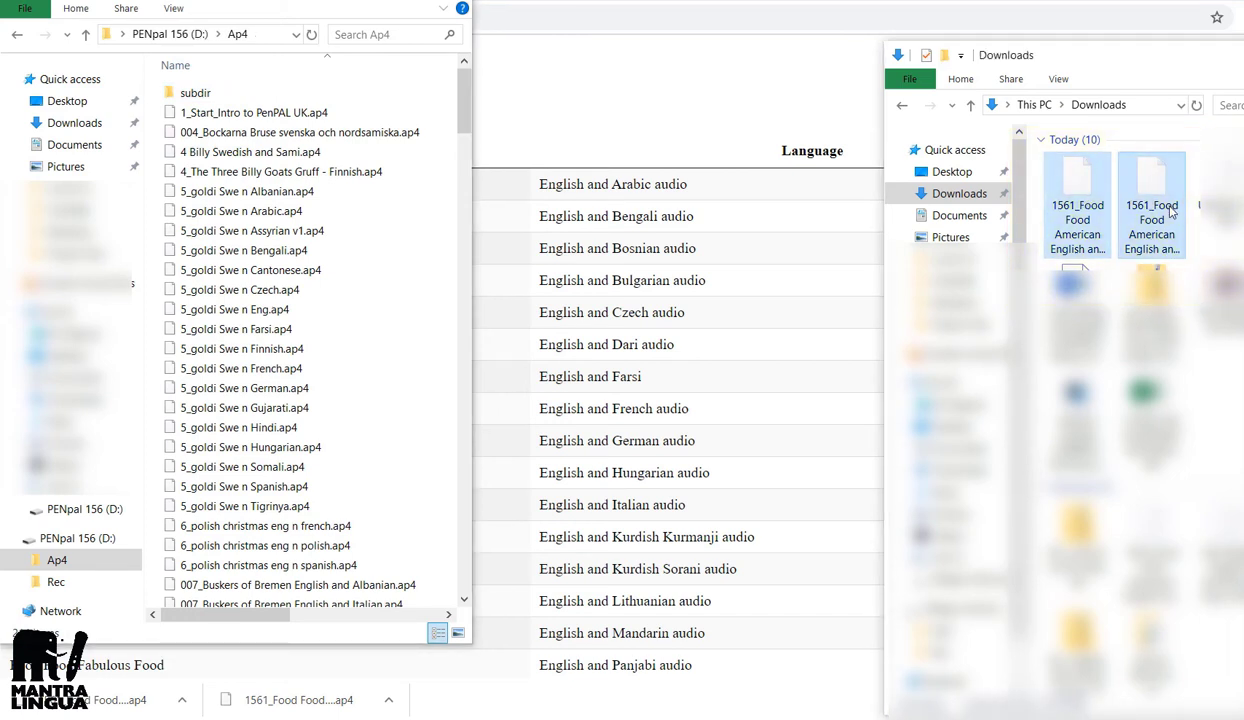
left_click_drag(1170, 210, 329, 289)
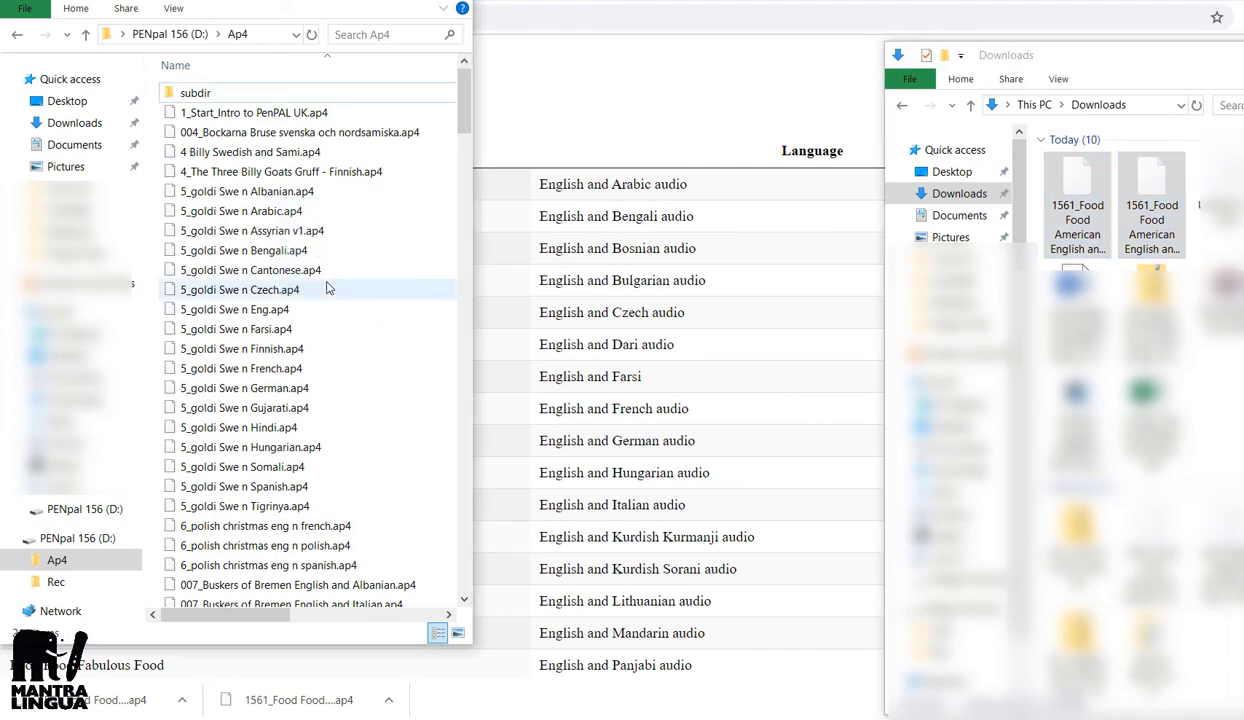
right_click(1078, 205)
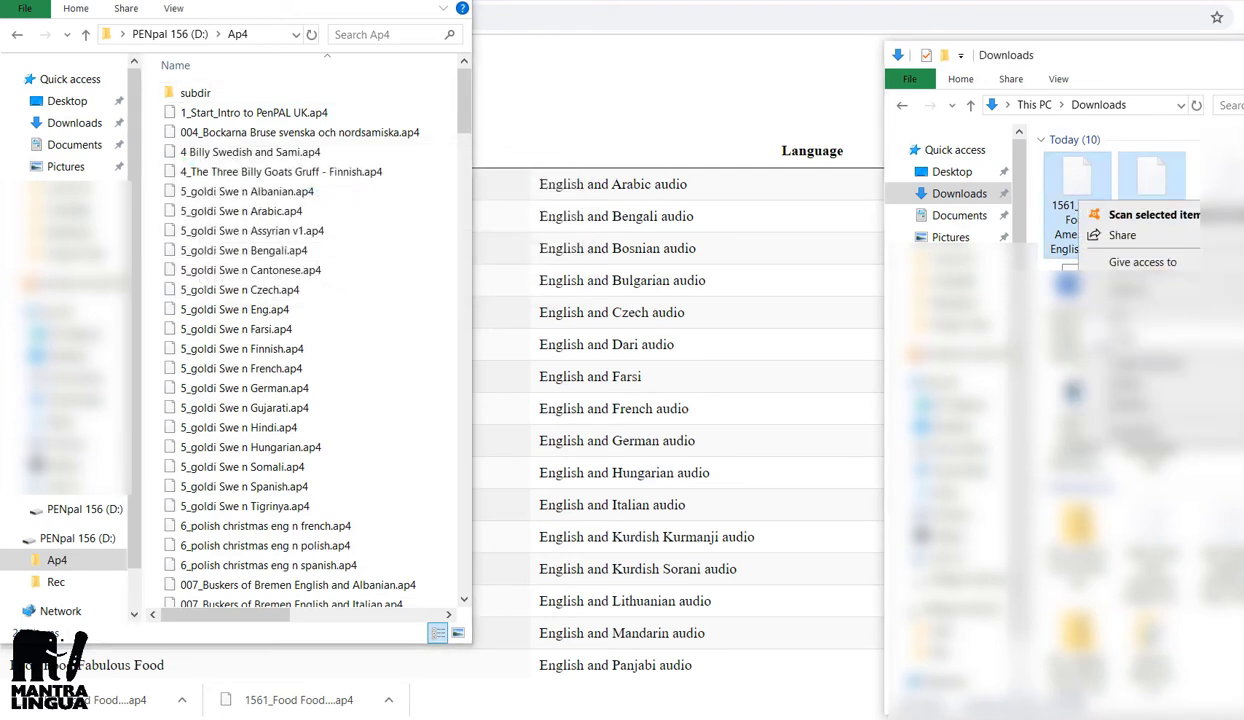
key("Escape")
left_click(466, 140)
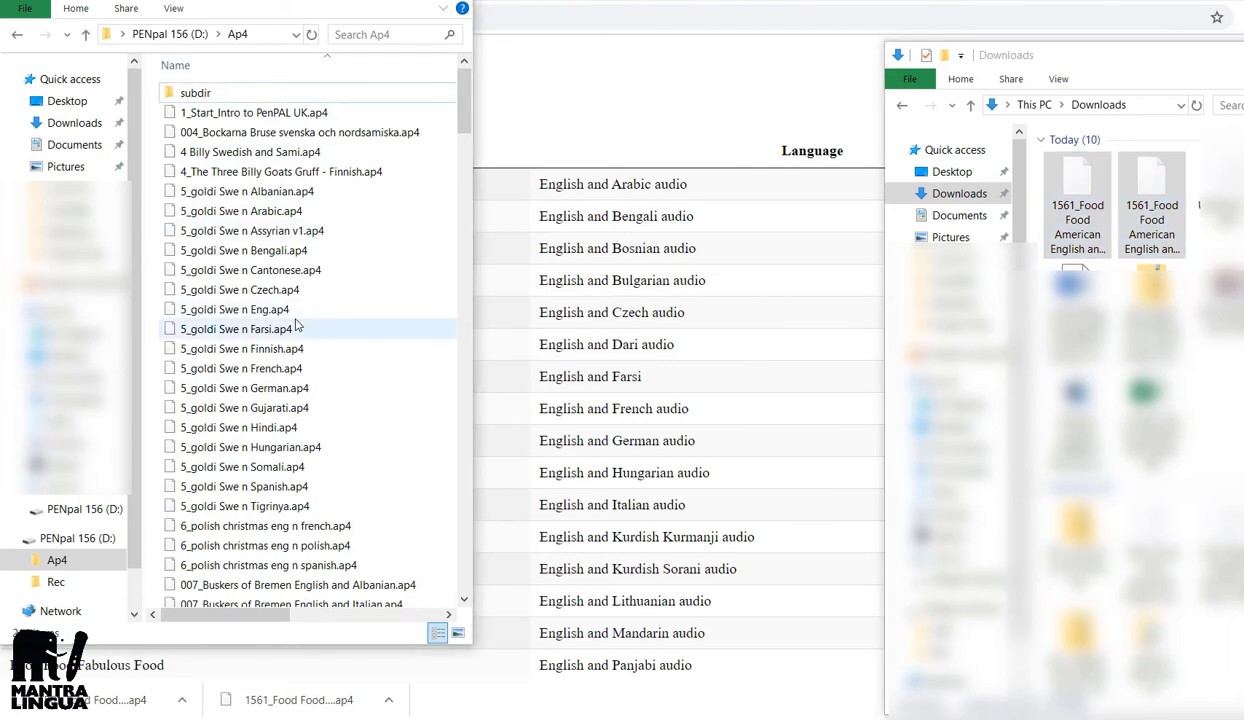
key("ctrl+v")
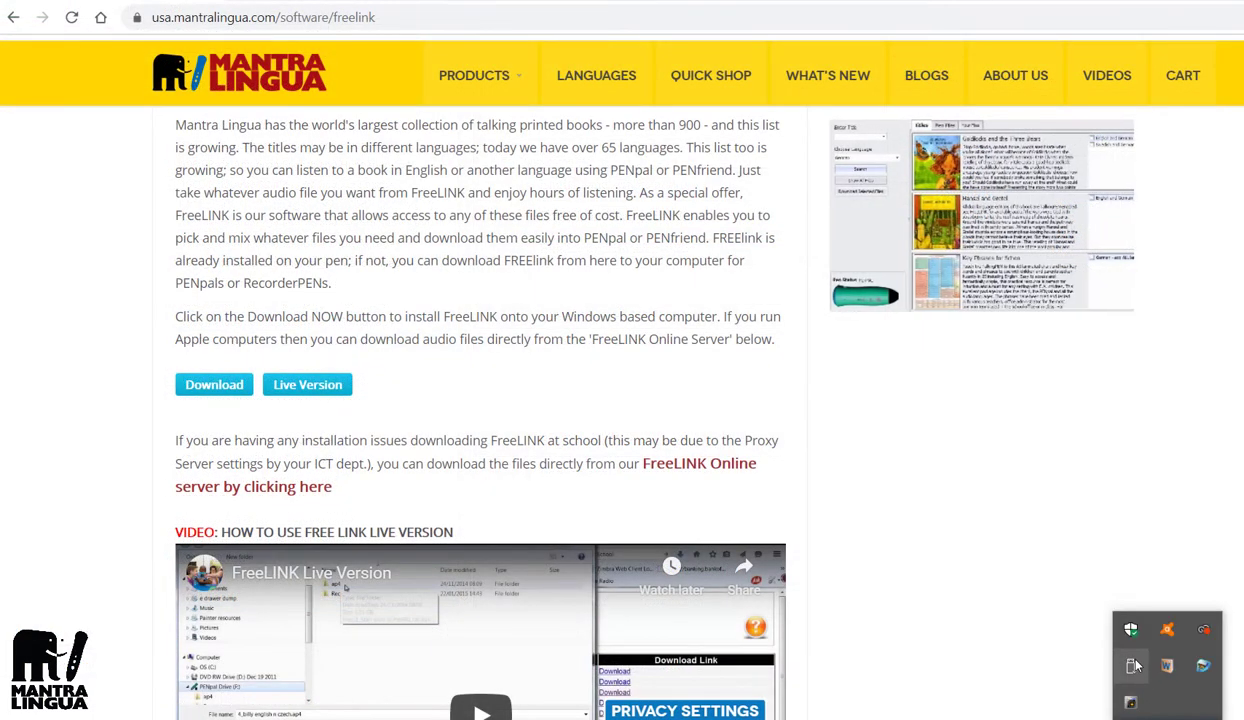
Step: Eject PENpal 156 from the USB tray menu
left_click(1133, 665)
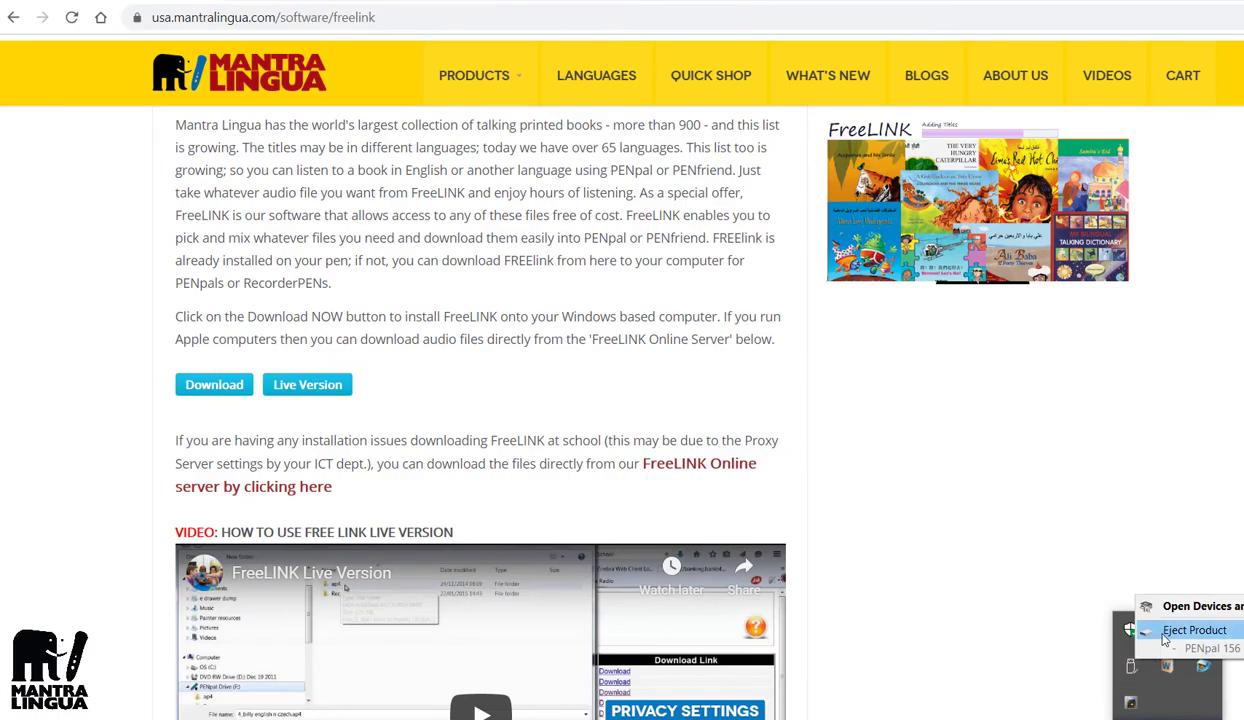
left_click(1150, 630)
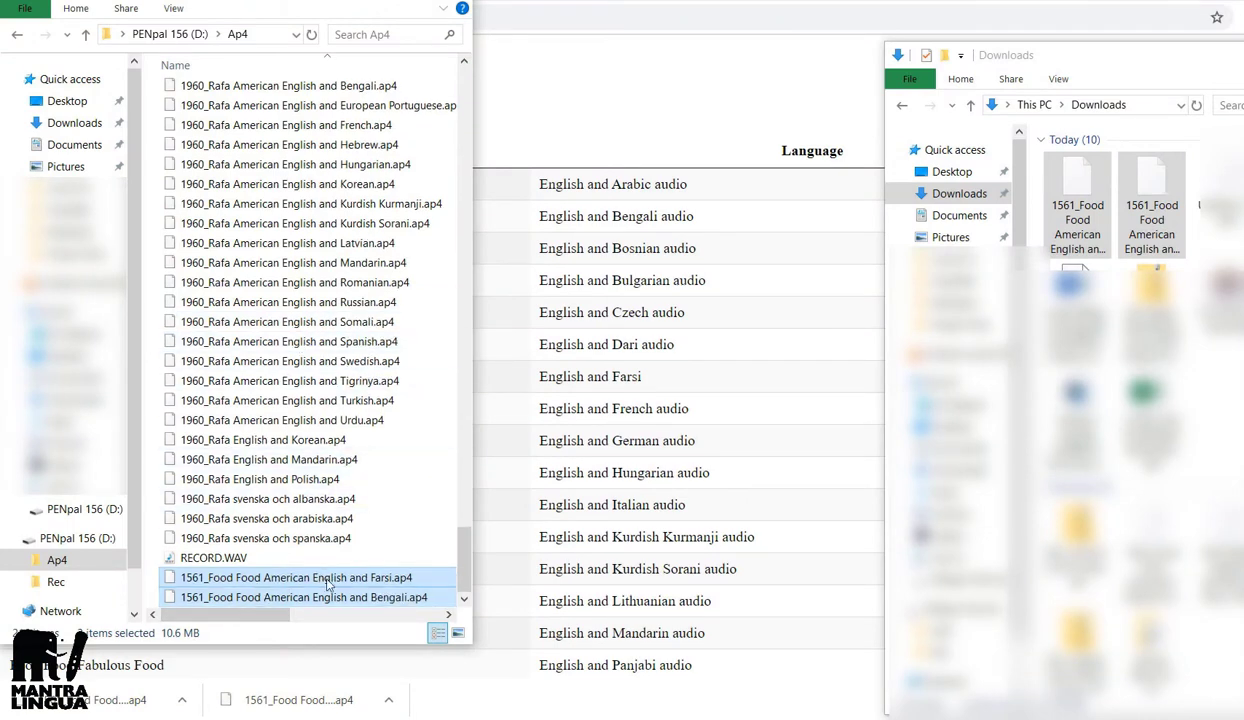
Step: Permanently delete 1561_Food Food American English and Bengali.ap4 from the Ap4 folder
left_click(365, 600)
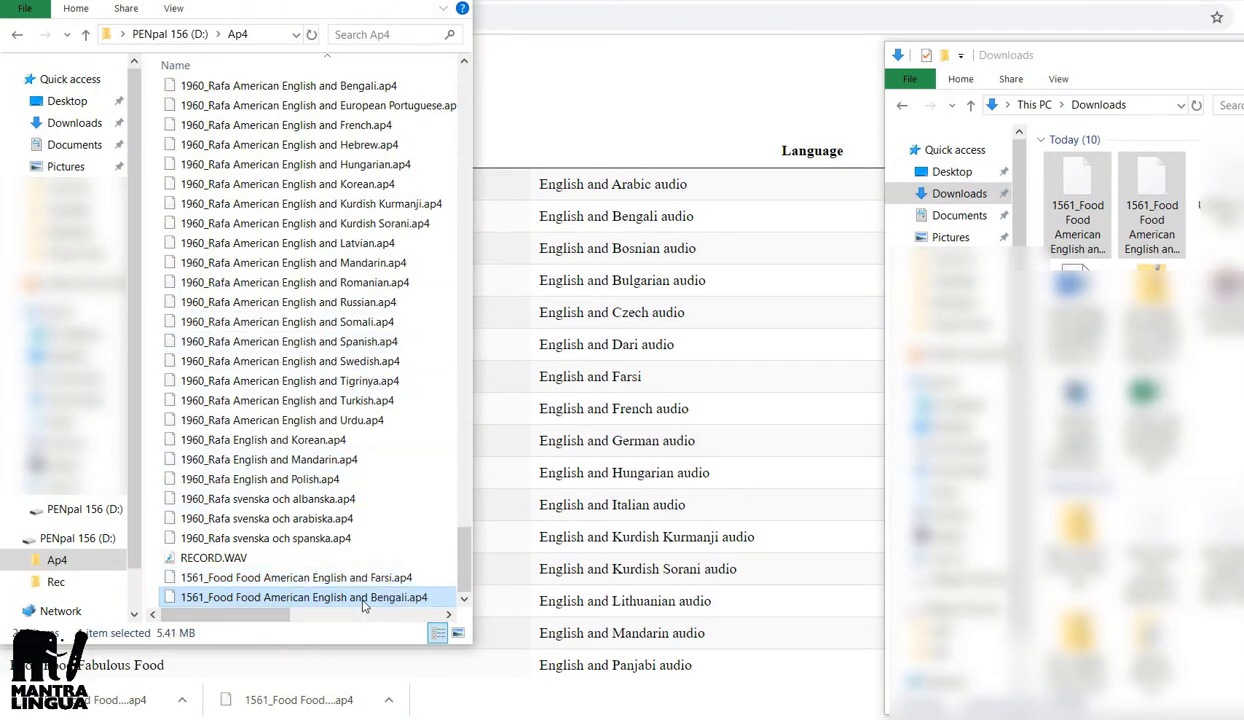
right_click(365, 600)
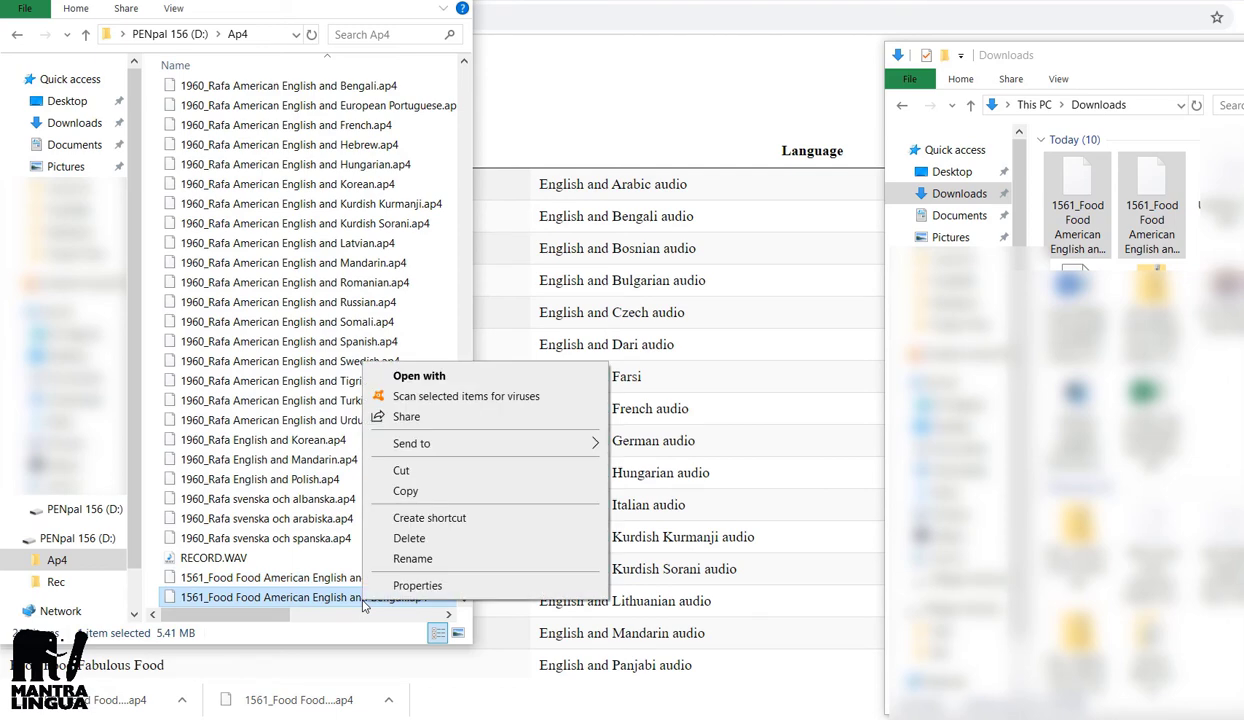
left_click(409, 541)
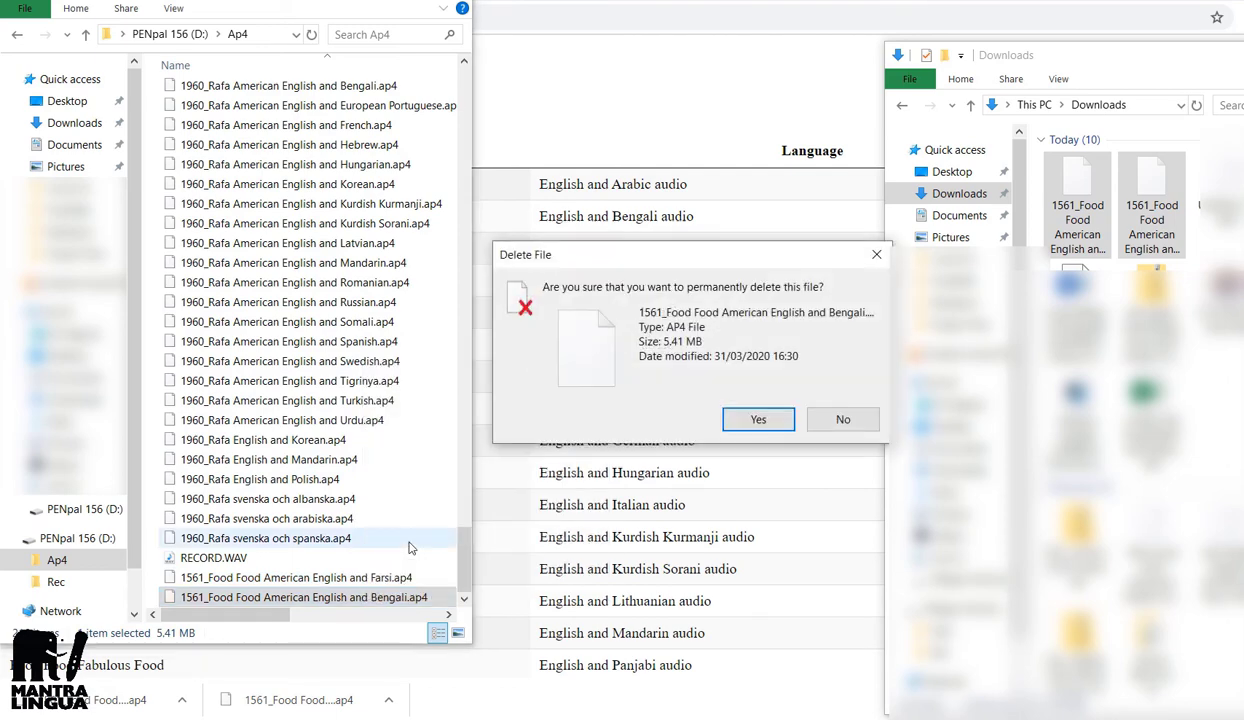
left_click(735, 424)
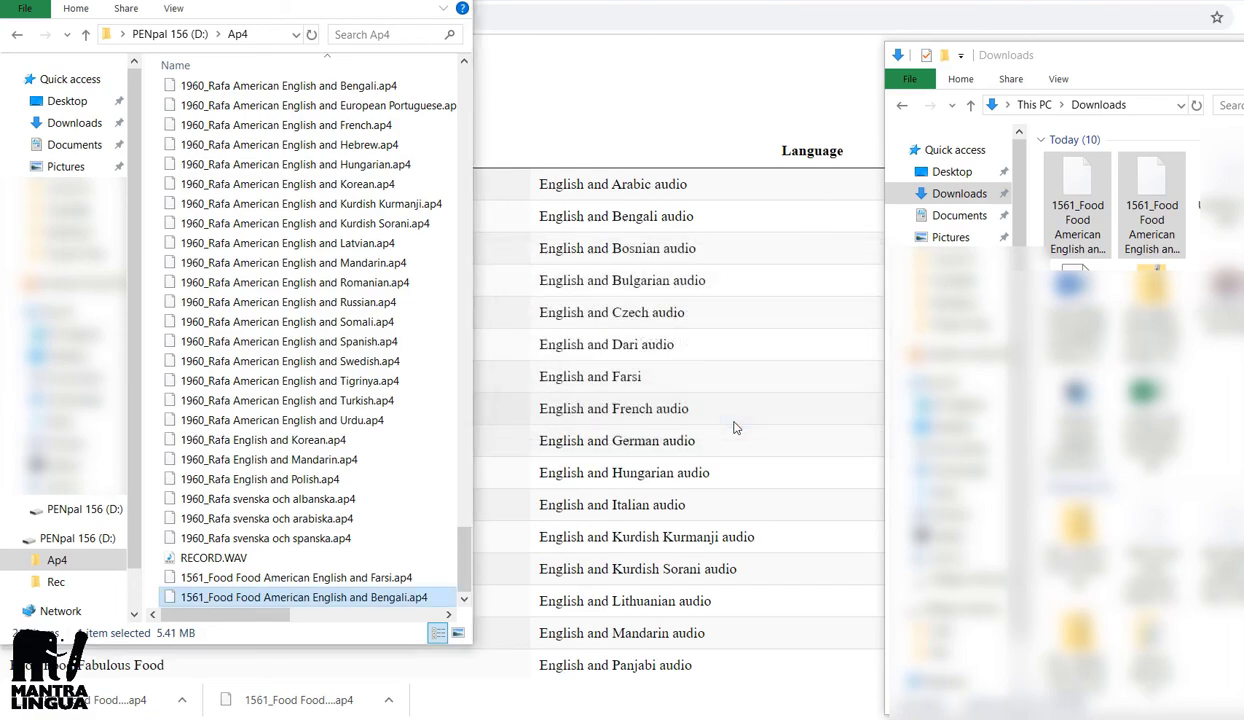